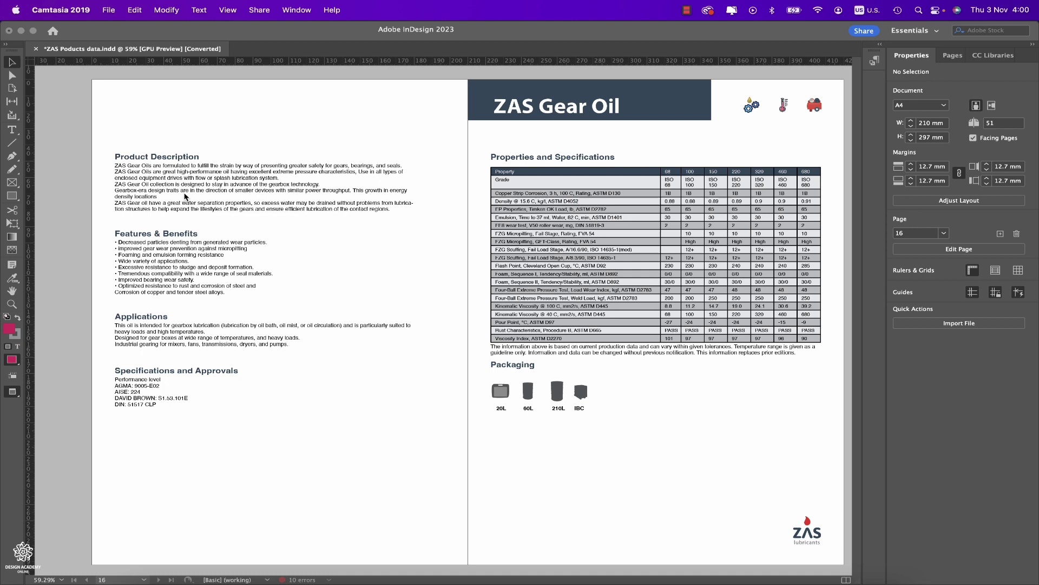
Step: Open the Paragraph Styles panel listing Heading 1, Body Text and Table Paragraph, checking Window > Styles
click(875, 63)
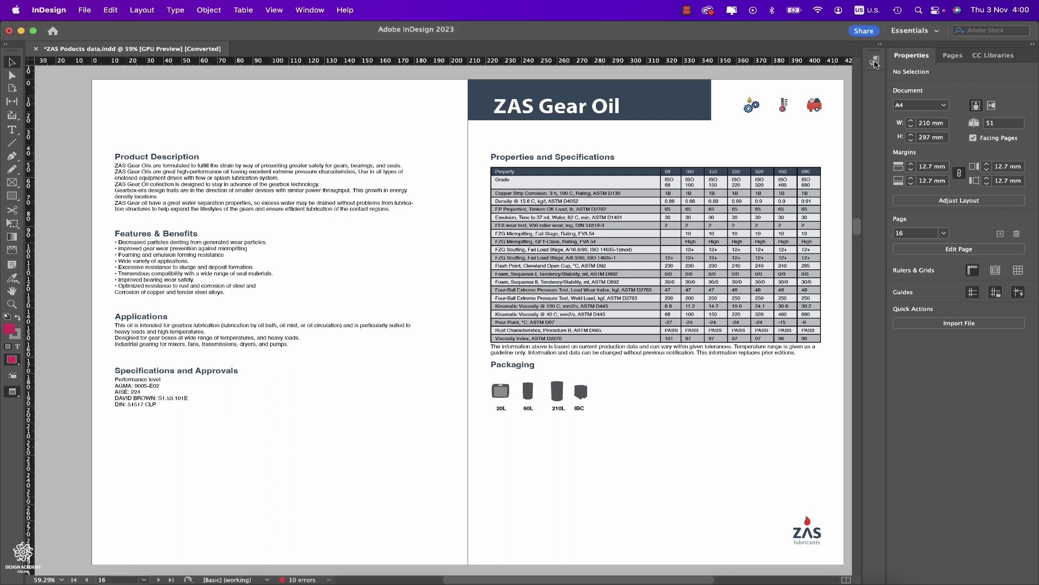
click(876, 63)
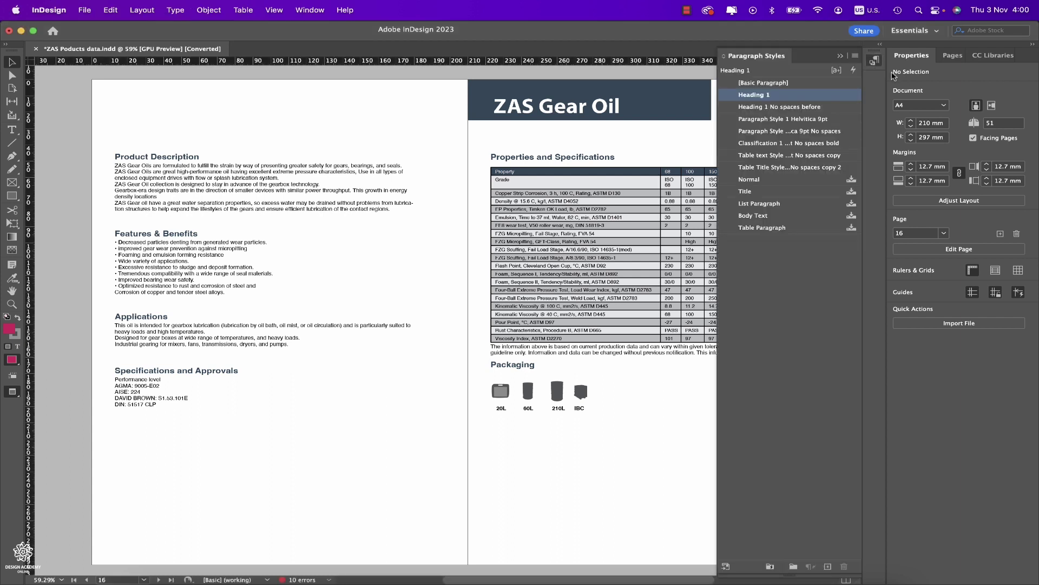
click(310, 10)
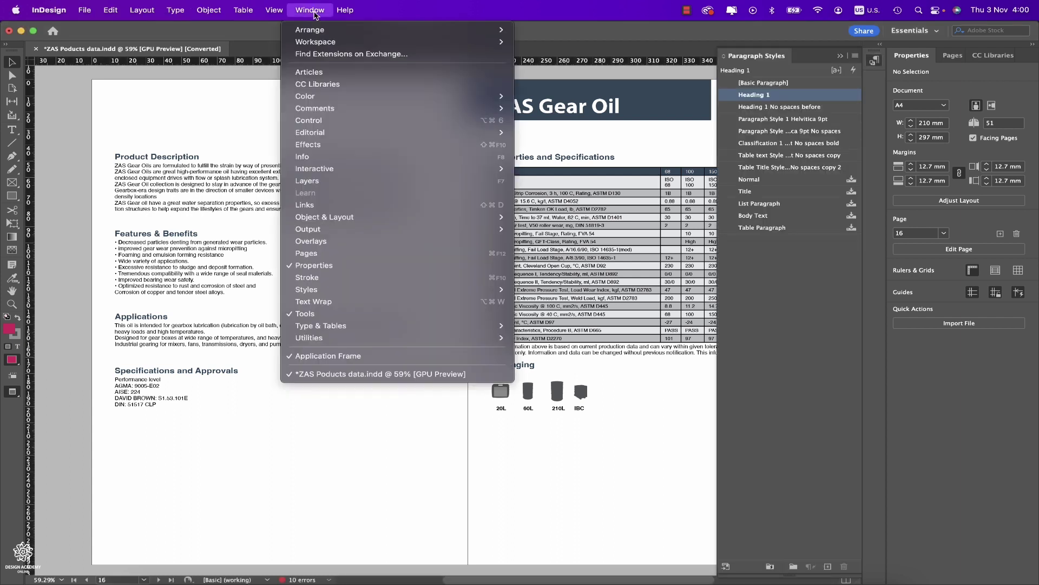
mouse_move(407, 290)
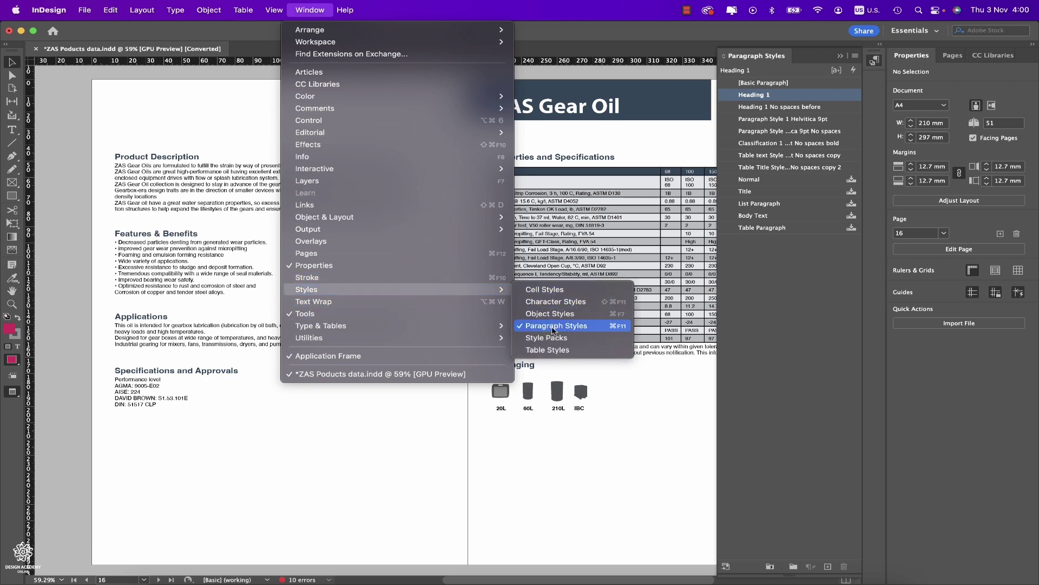
key(Escape)
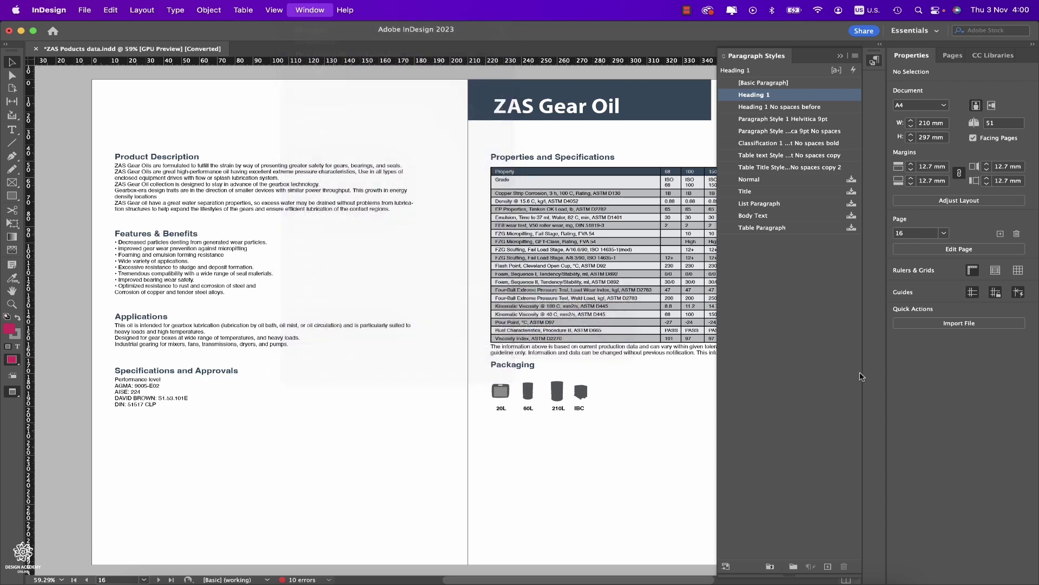
Step: Open Style Packs from the Paragraph Styles panel and browse packs like Tuxedo, Universal, Avenue and Ceremonial
click(770, 567)
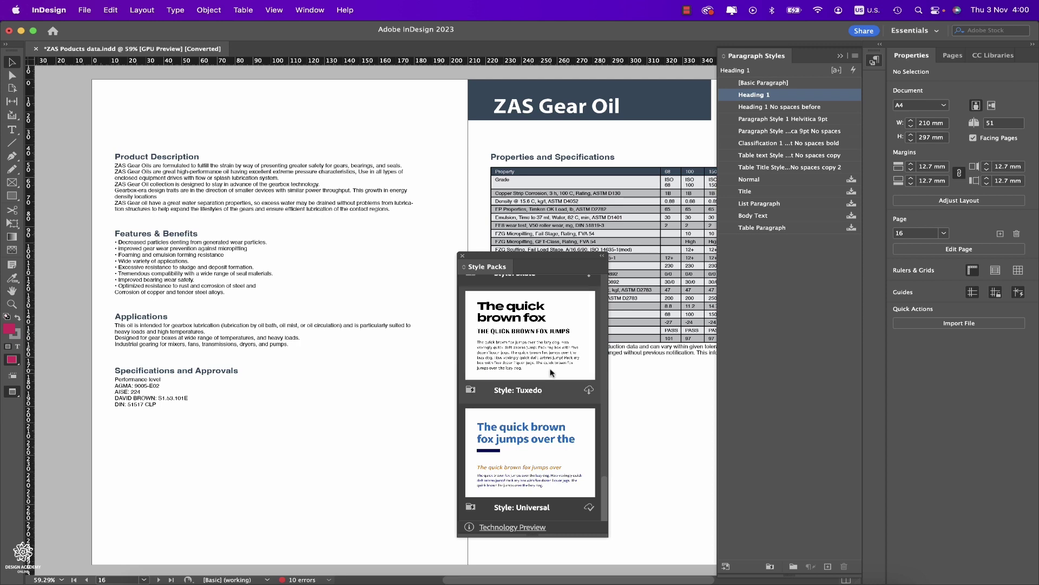
scroll(551, 372, up, 10)
scroll(551, 372, up, 4)
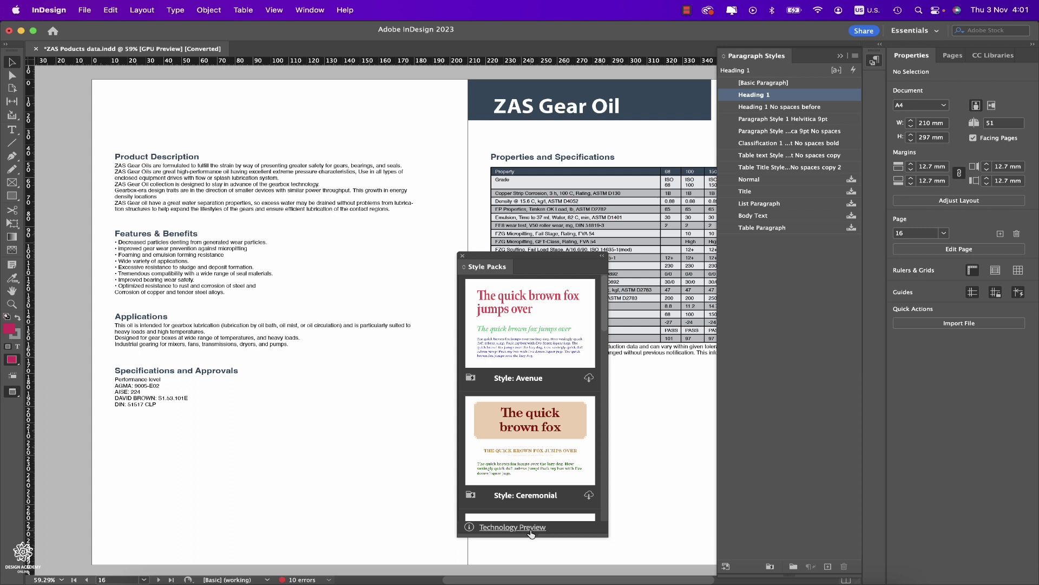
Step: Apply the Avenue style pack to the selected Product Description text frame
click(181, 271)
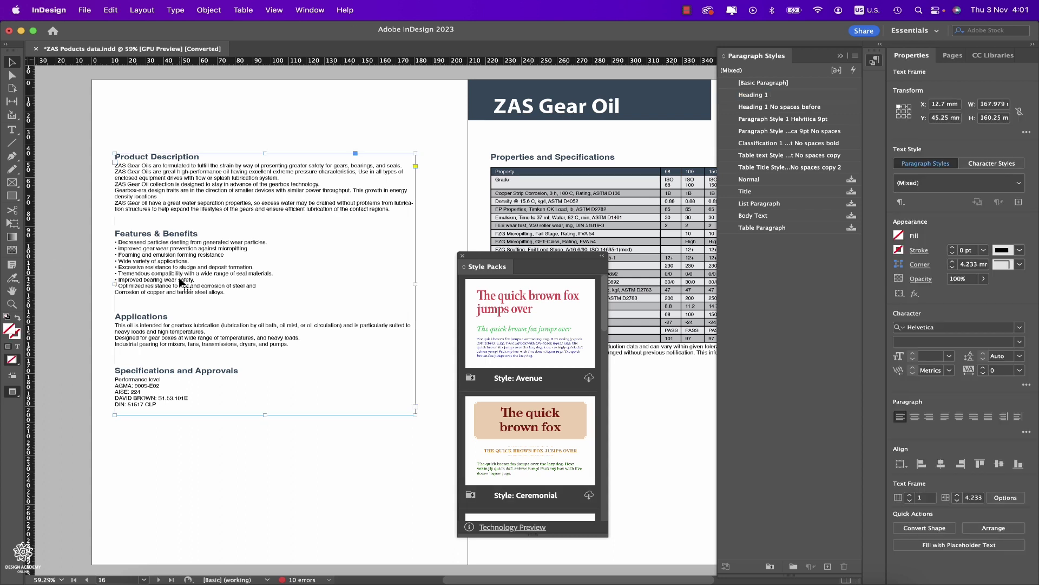
click(590, 380)
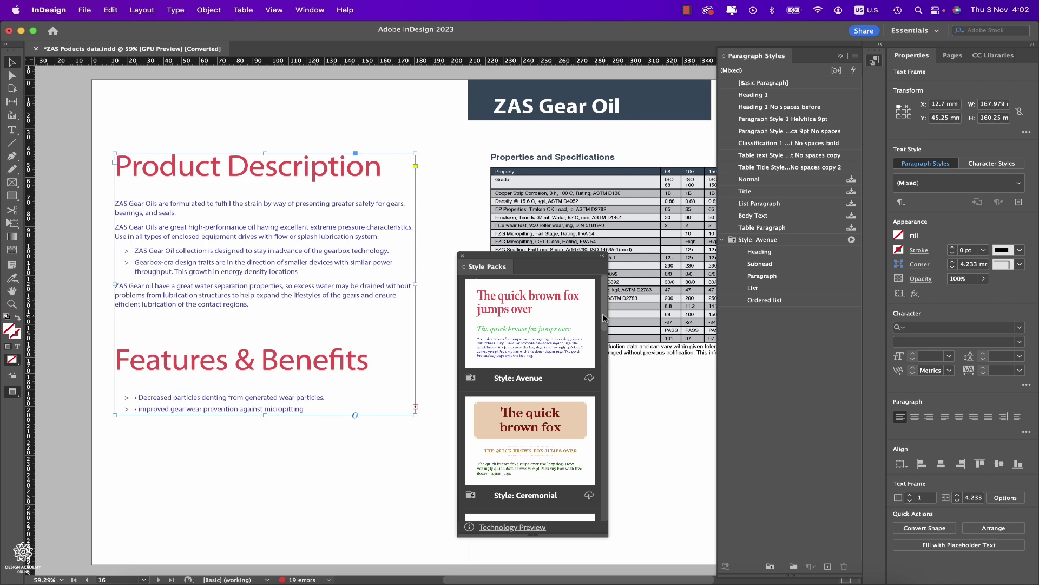
drag(605, 318, 608, 390)
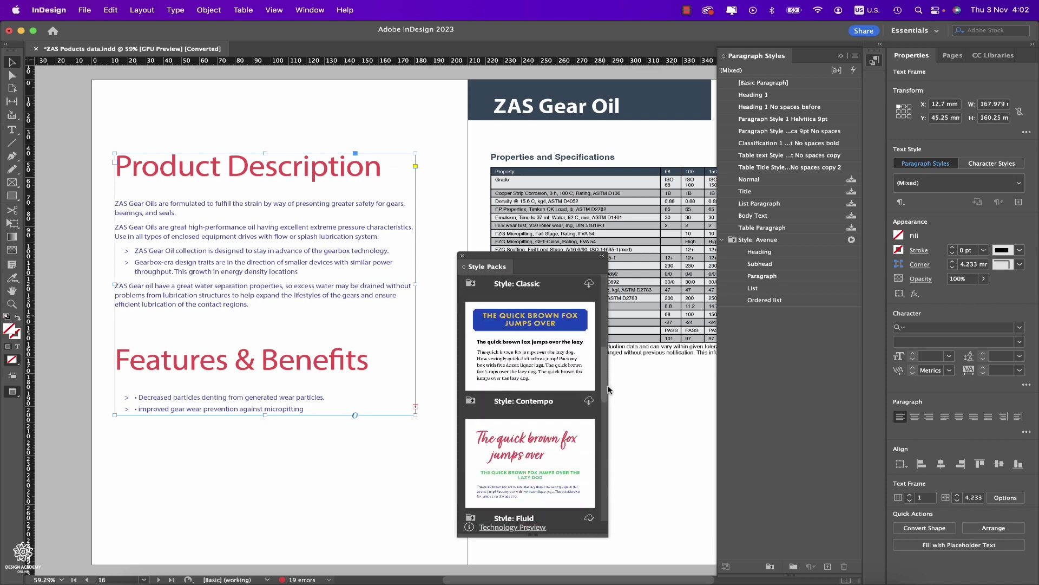
scroll(547, 400, up, 5)
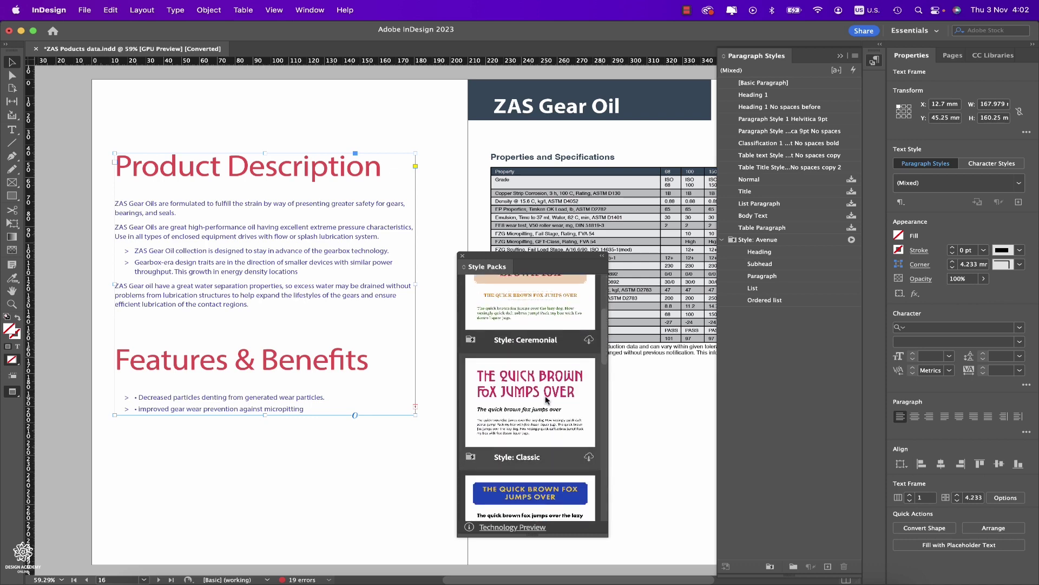
Step: Apply the Classic style pack and its Style: Classic paragraph styles to the Product Description frame
click(547, 400)
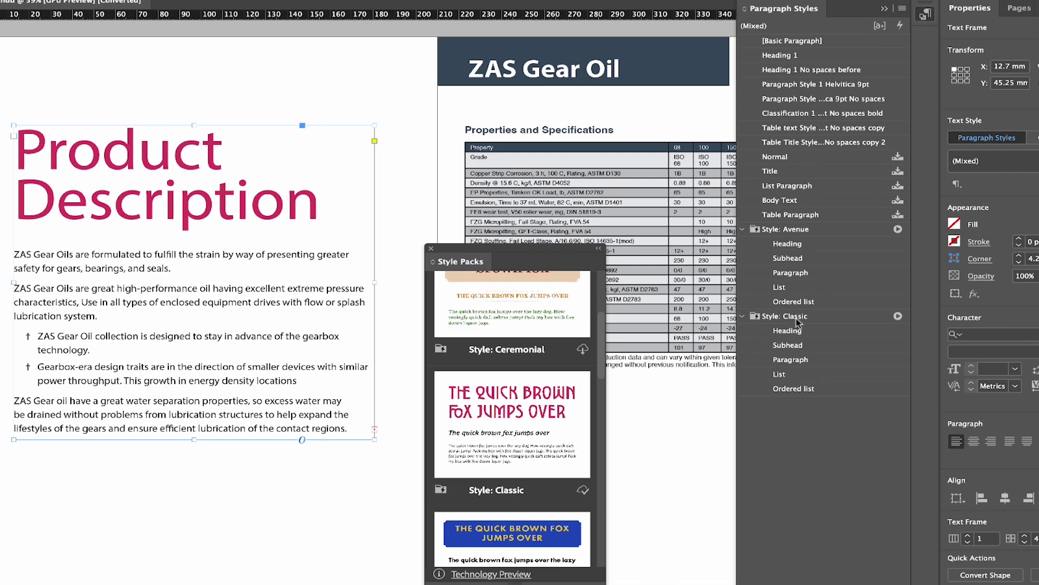
click(796, 318)
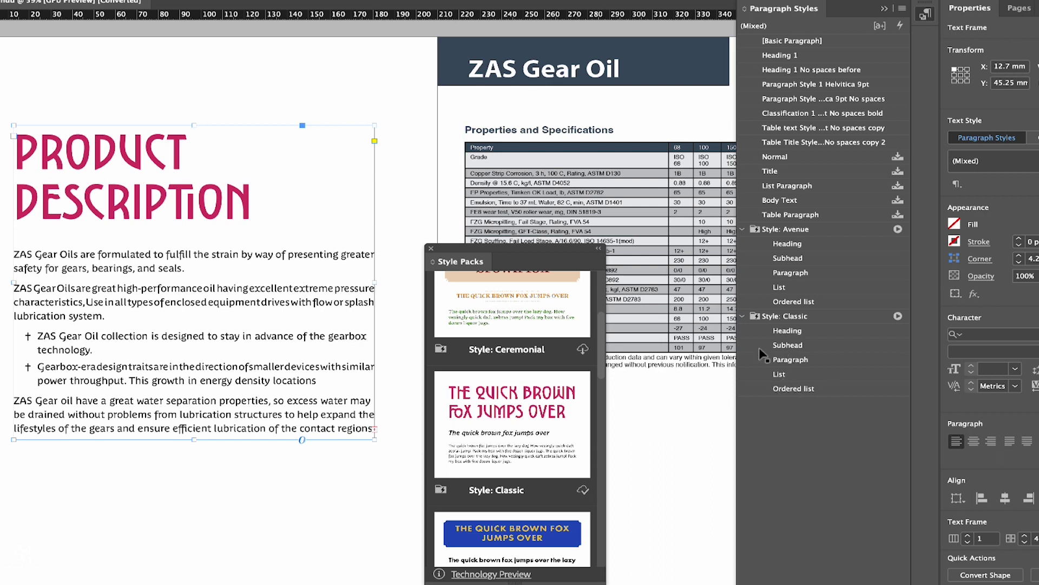
Step: Break the paragraph after 'seals.', add a comma after 'bearings', and style the first paragraph Classic Subhead
double_click(186, 269)
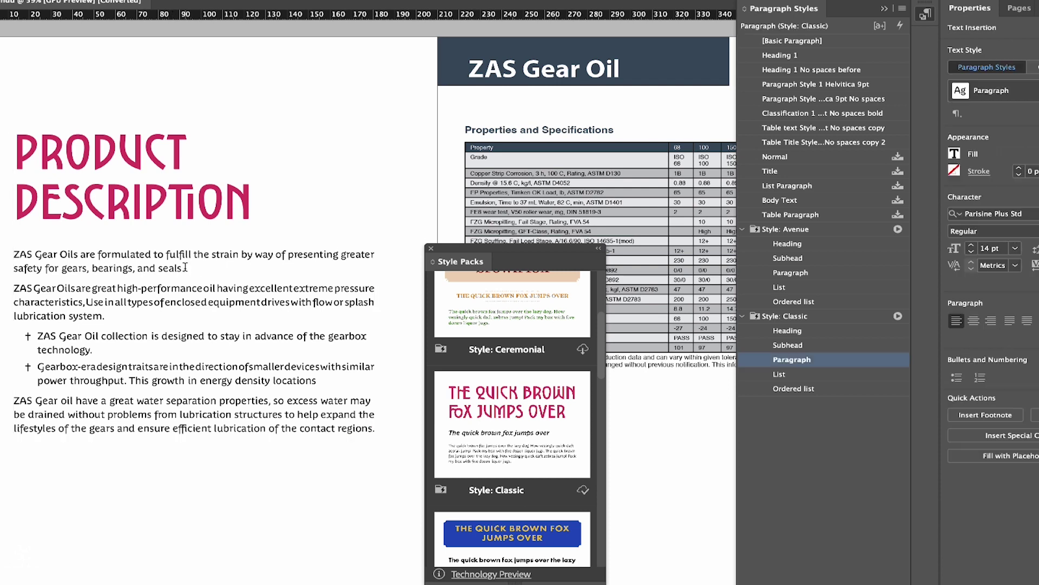
key(Return)
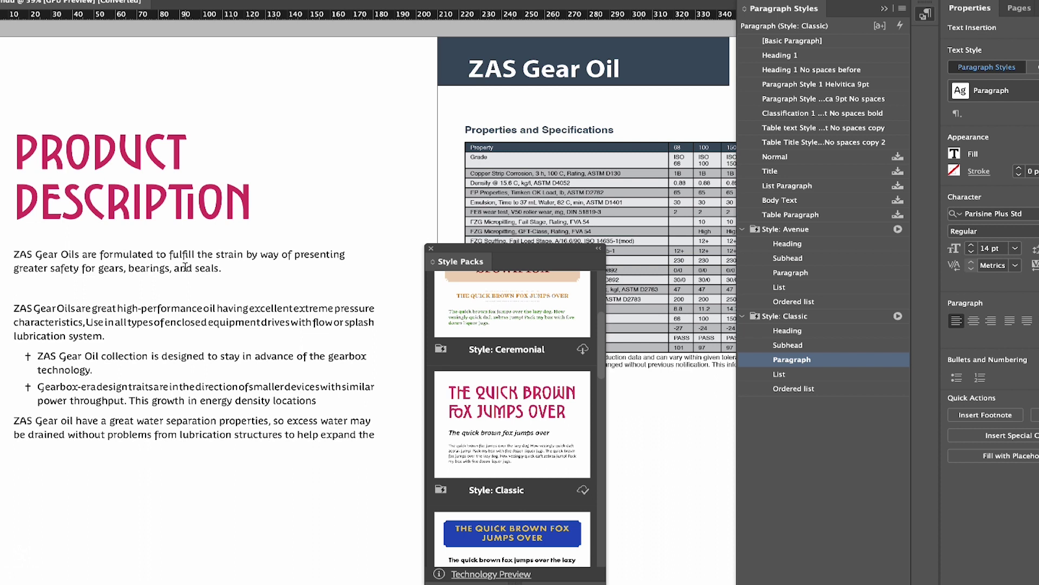
click(172, 269)
text(,)
drag(219, 268, 13, 253)
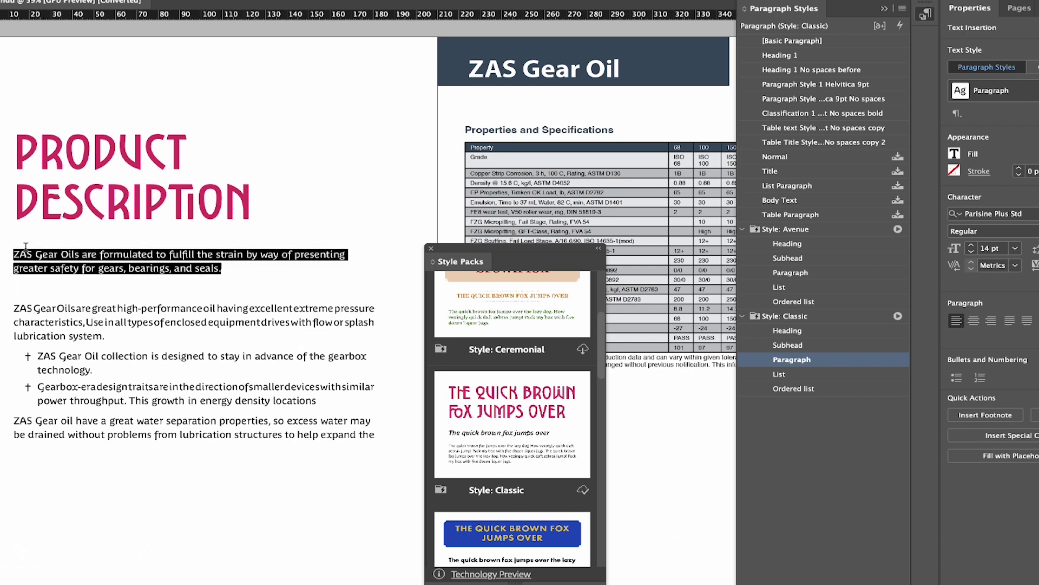
click(789, 347)
click(156, 279)
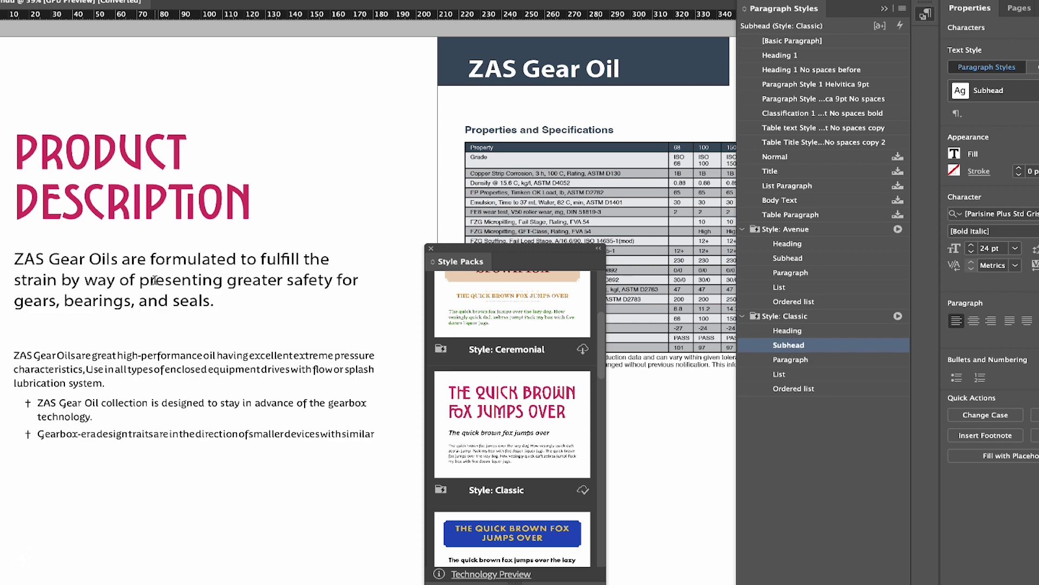
Step: Delete the first sentence's words after 'formulated'
drag(224, 304, 62, 280)
click(235, 302)
drag(235, 301, 240, 258)
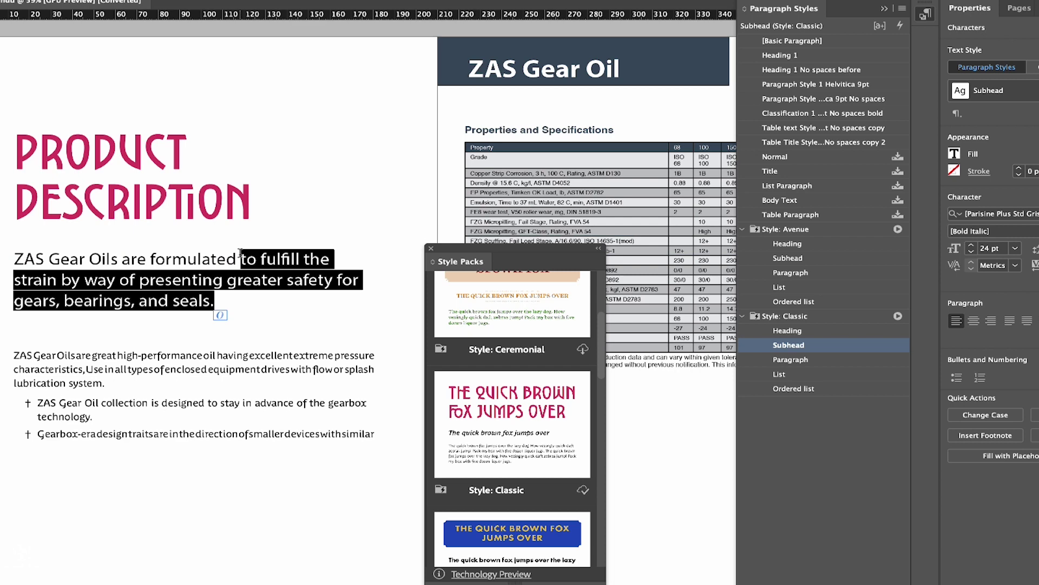
key(BackSpace)
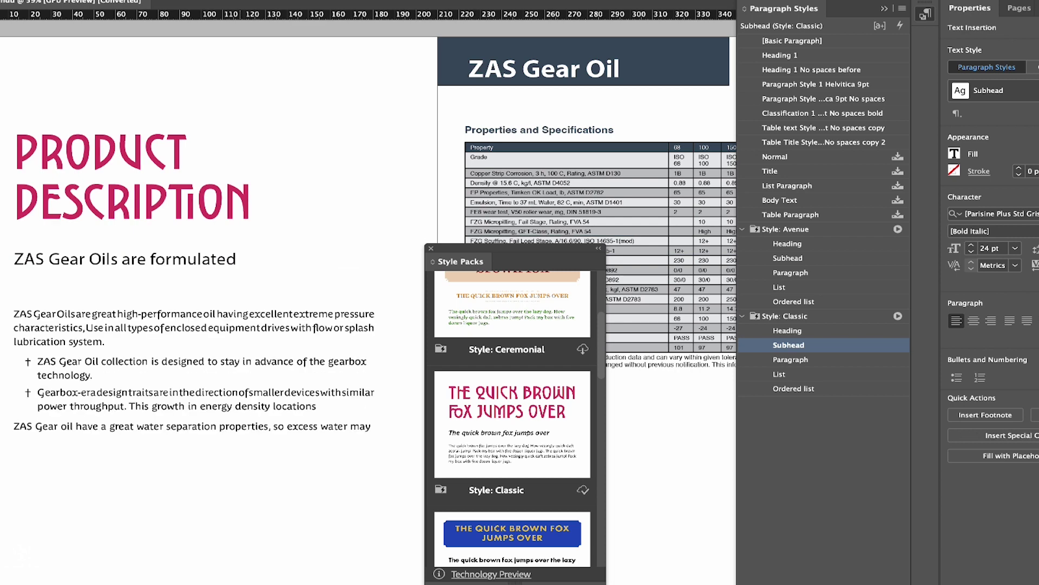
Step: Check the styles on the body paragraph, bullet list and DESCRIPTION heading
click(152, 312)
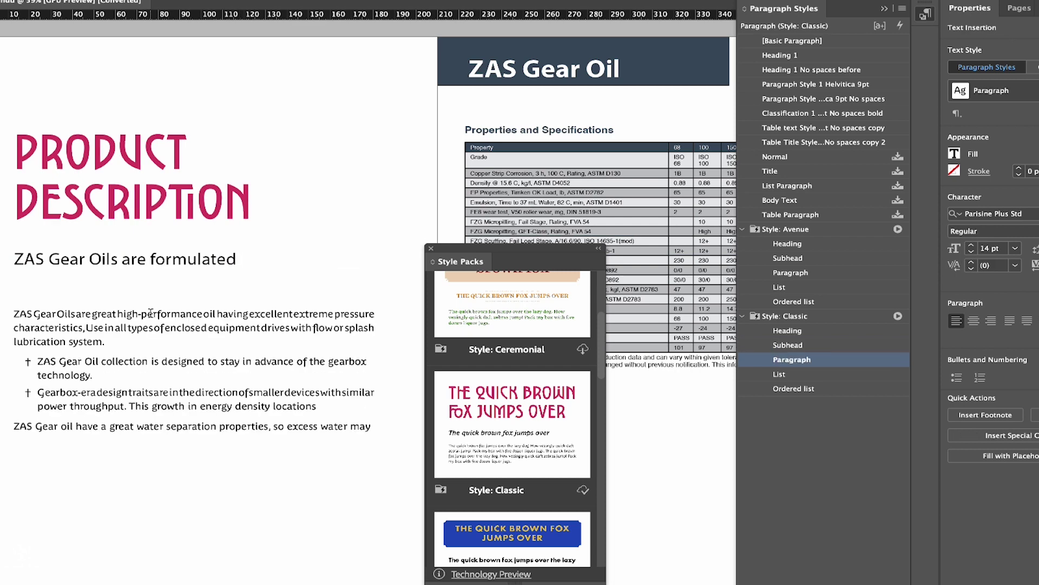
click(127, 361)
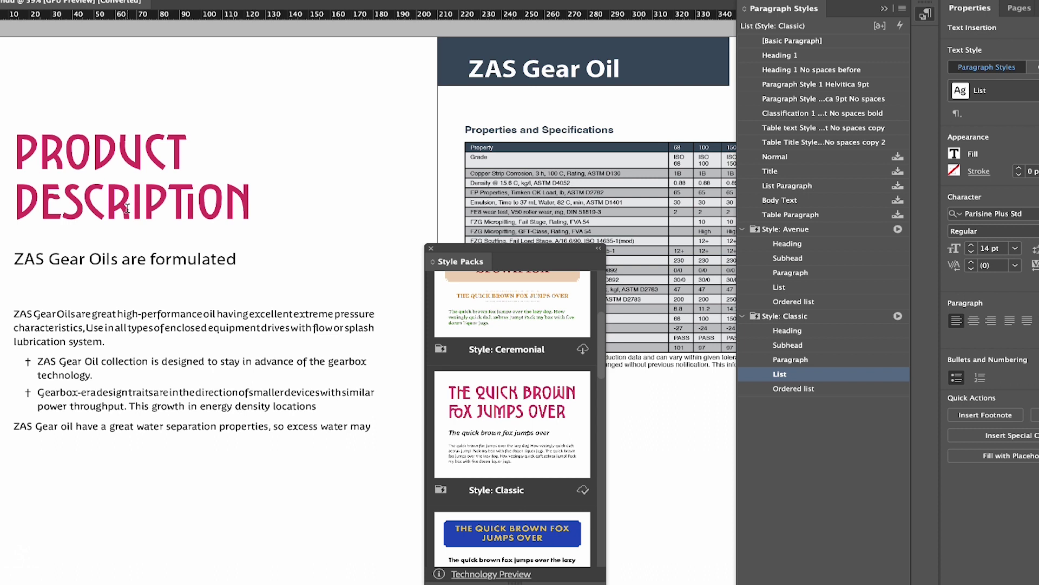
click(142, 197)
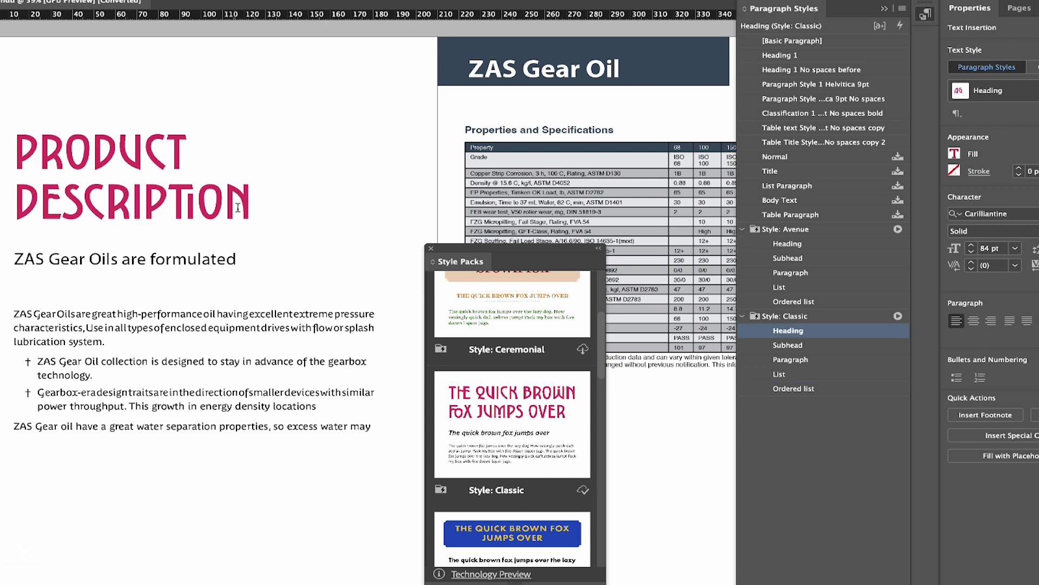
double_click(799, 335)
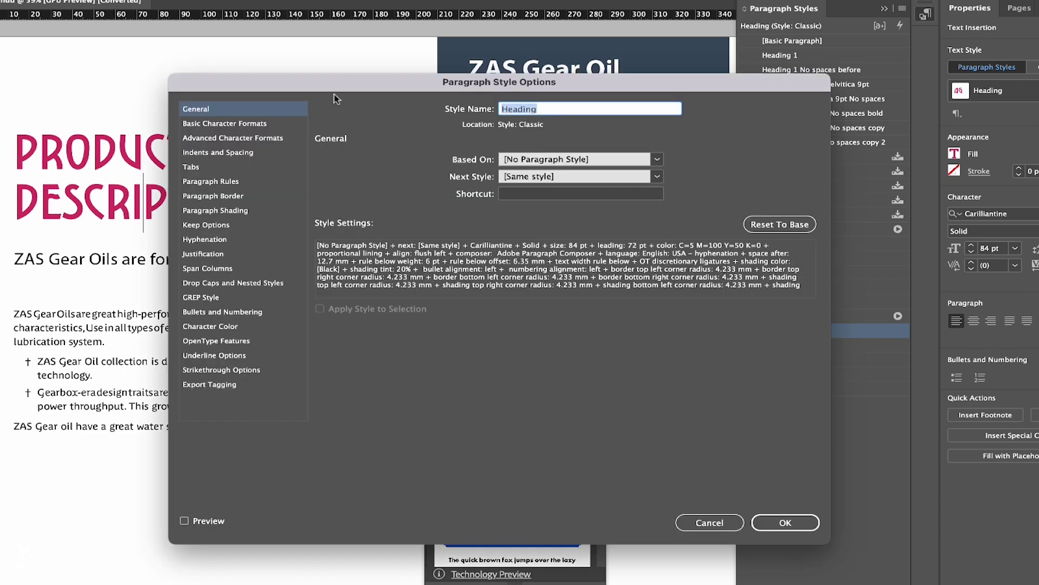
click(251, 127)
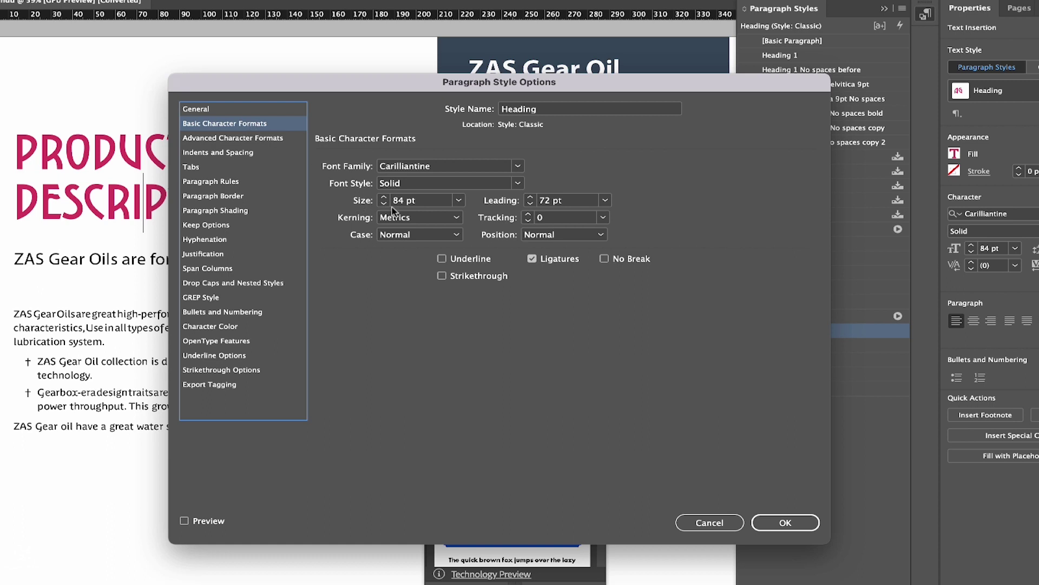
click(459, 201)
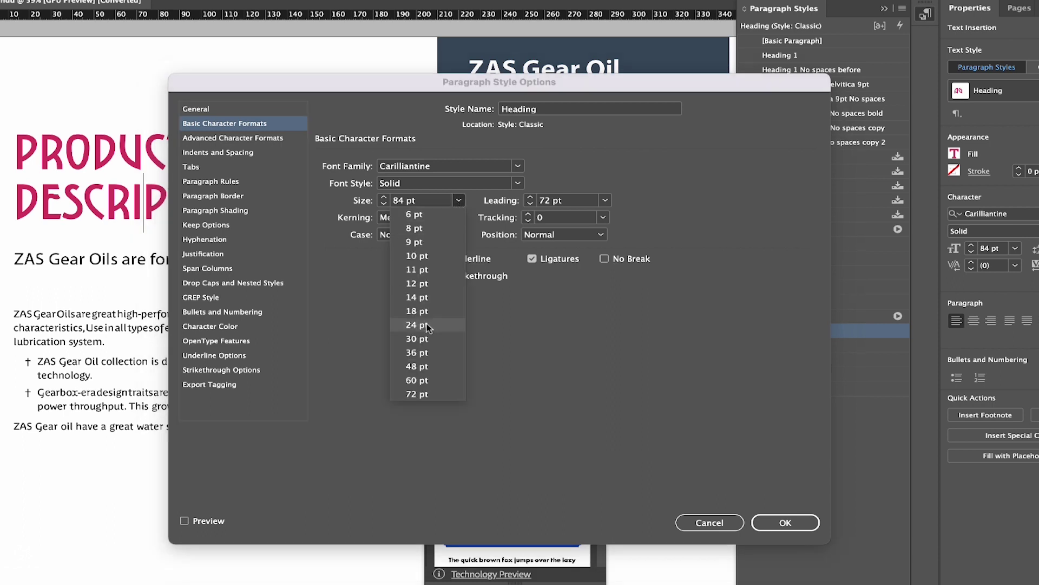
click(428, 367)
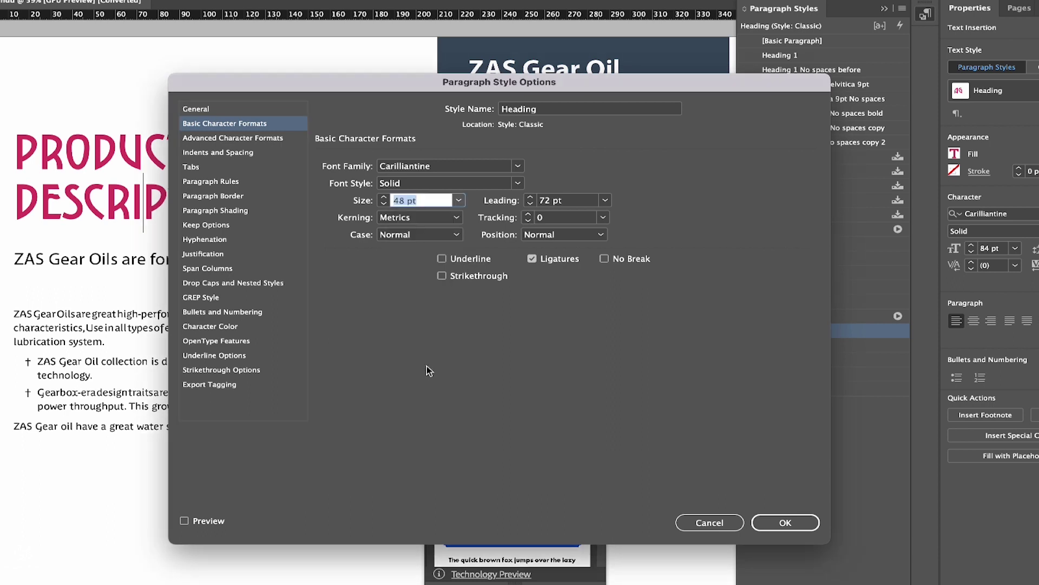
click(520, 167)
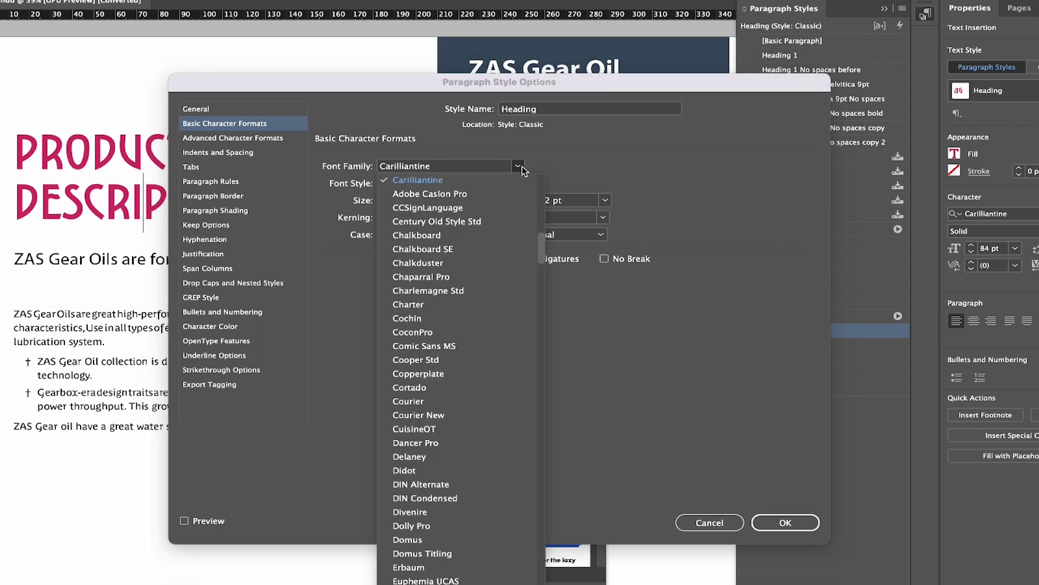
click(520, 167)
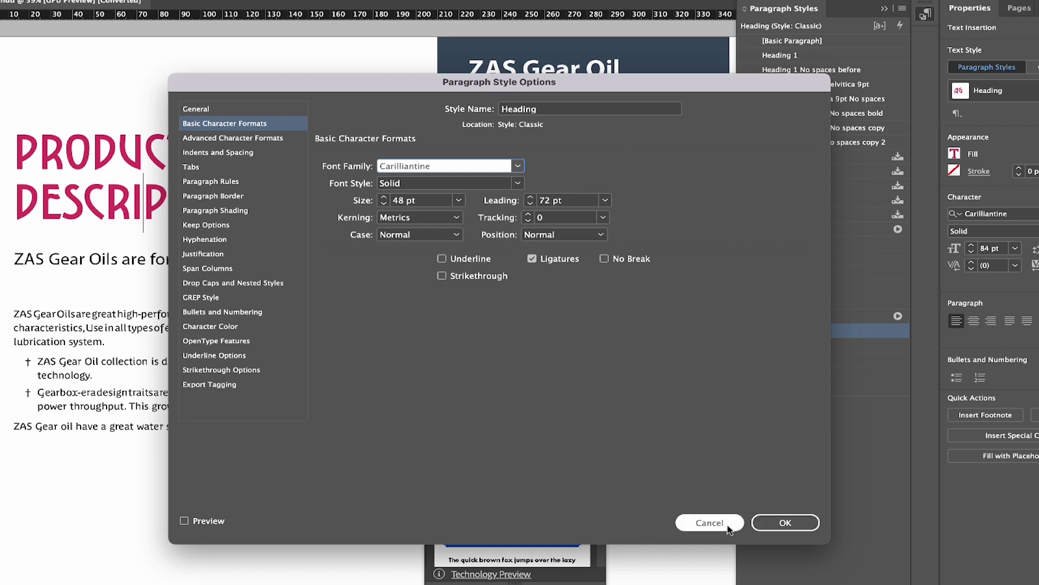
click(710, 522)
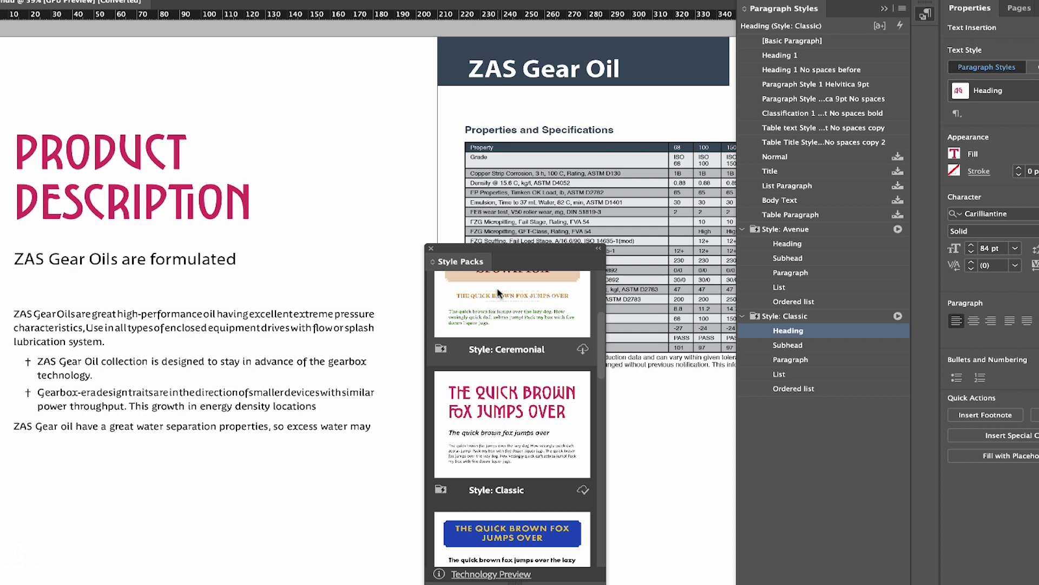
Step: On page 14, try Classic Paragraph on the description text, undo it, and select the whole frame
click(432, 198)
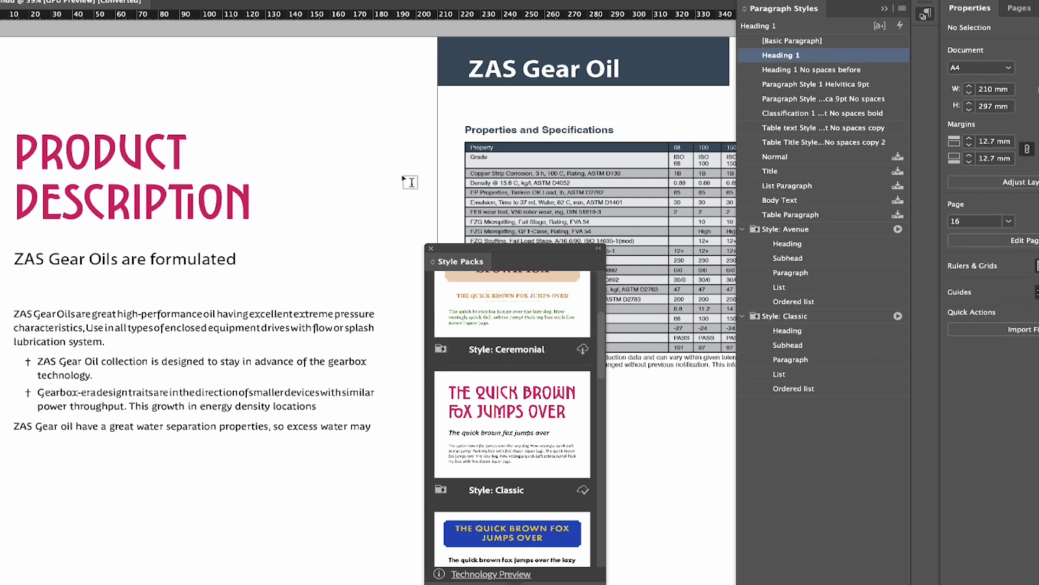
scroll(413, 179, down, 2)
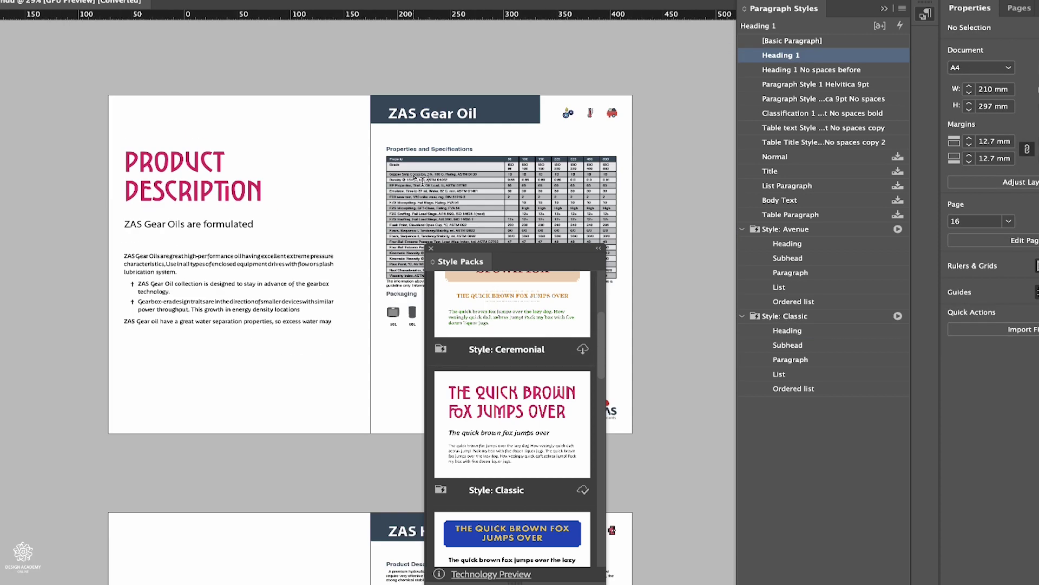
scroll(413, 179, up, 5)
scroll(422, 181, up, 2)
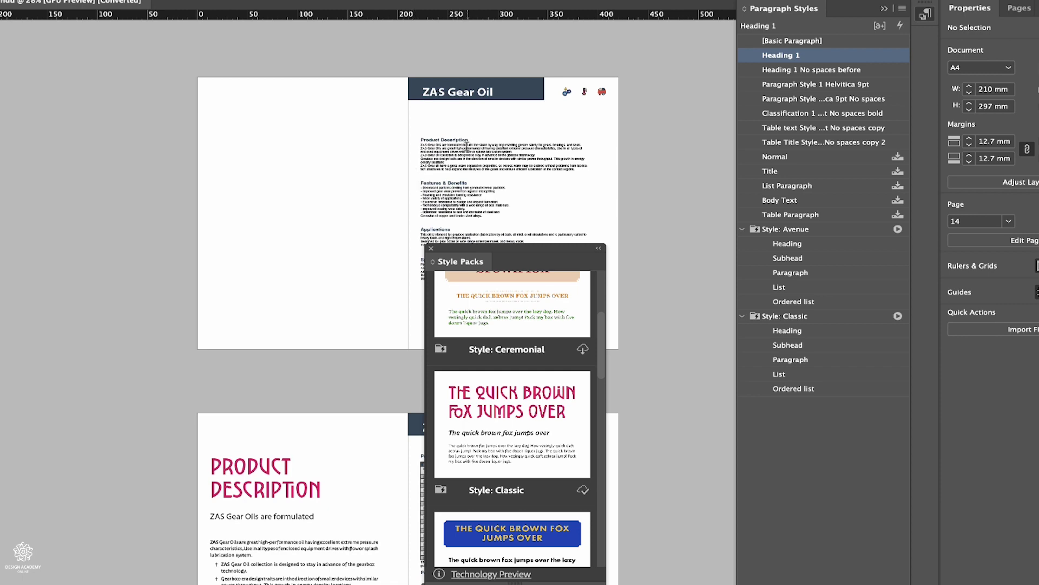
click(467, 145)
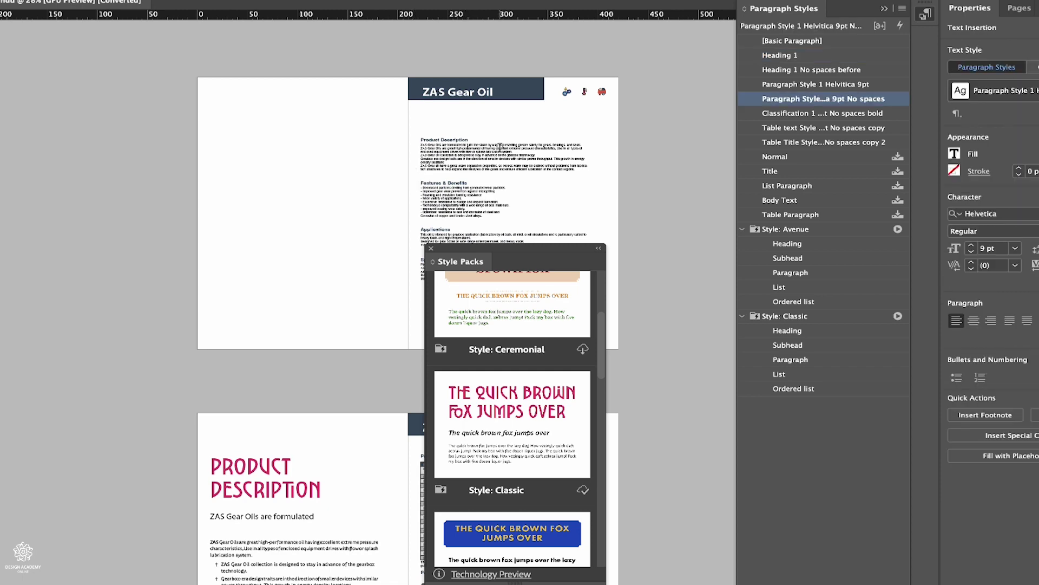
scroll(500, 168, up, 4)
scroll(501, 170, up, 2)
scroll(500, 169, right, 2)
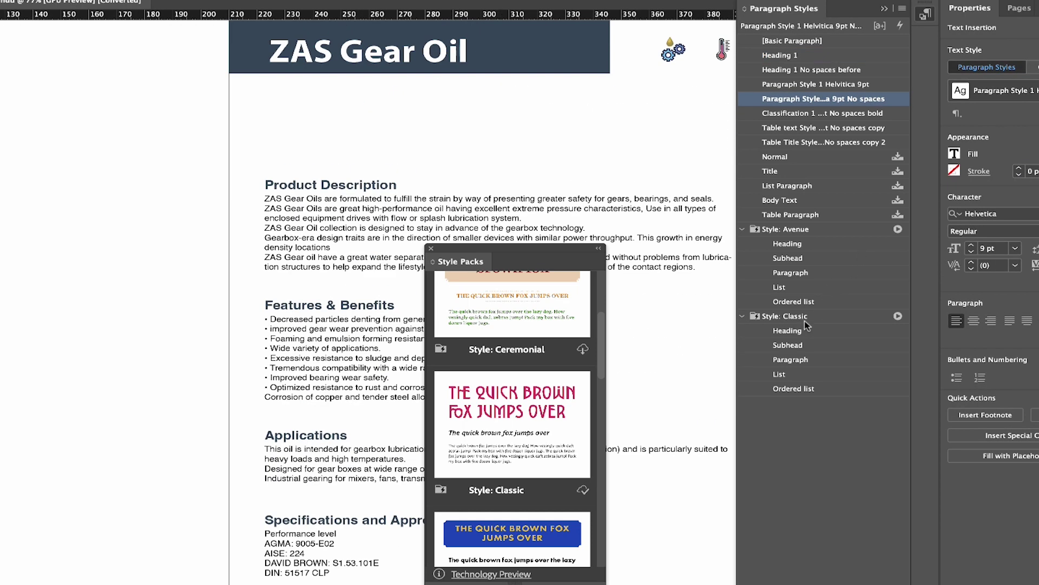
click(795, 363)
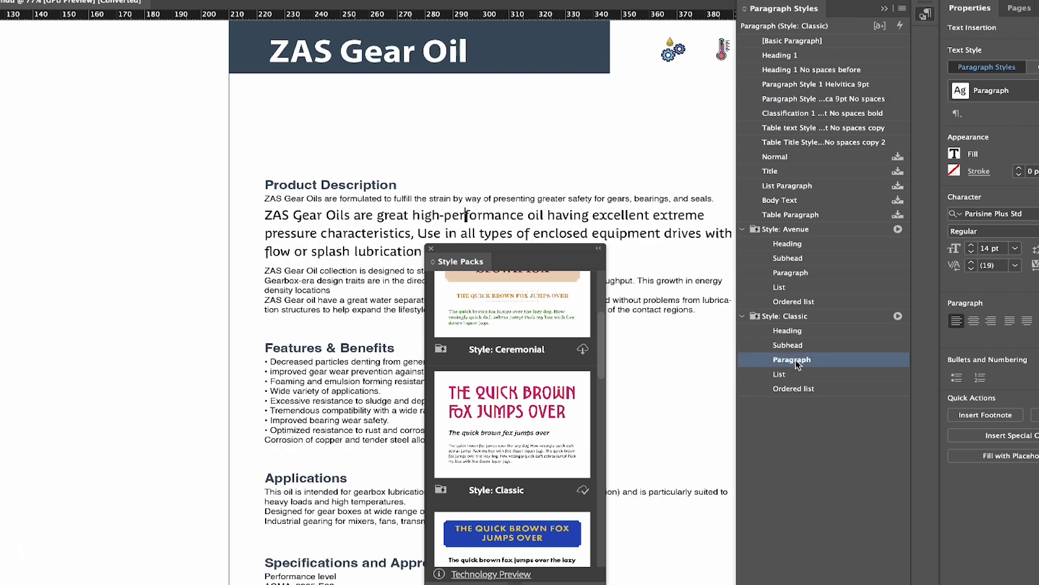
key(ctrl+z)
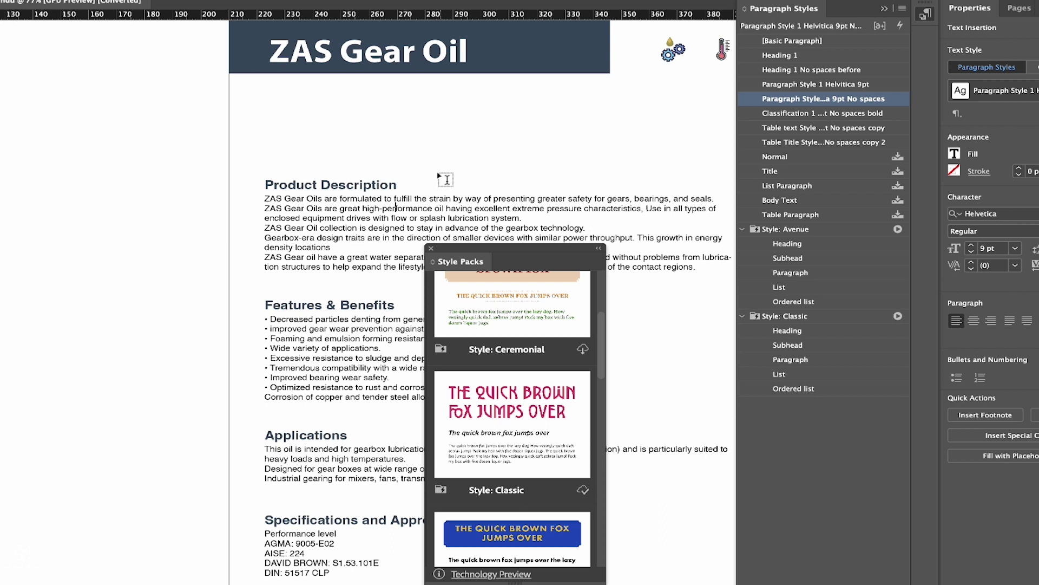
key(Escape)
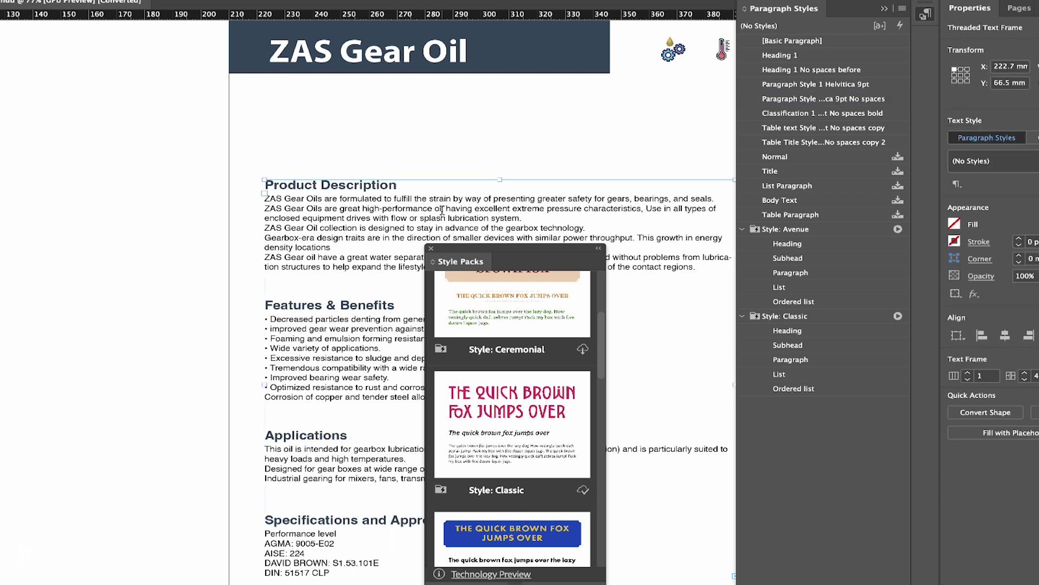
Step: Auto-style the page 14 text frame with the Style: Classic group, then select the frame and go to Illustrator
click(789, 319)
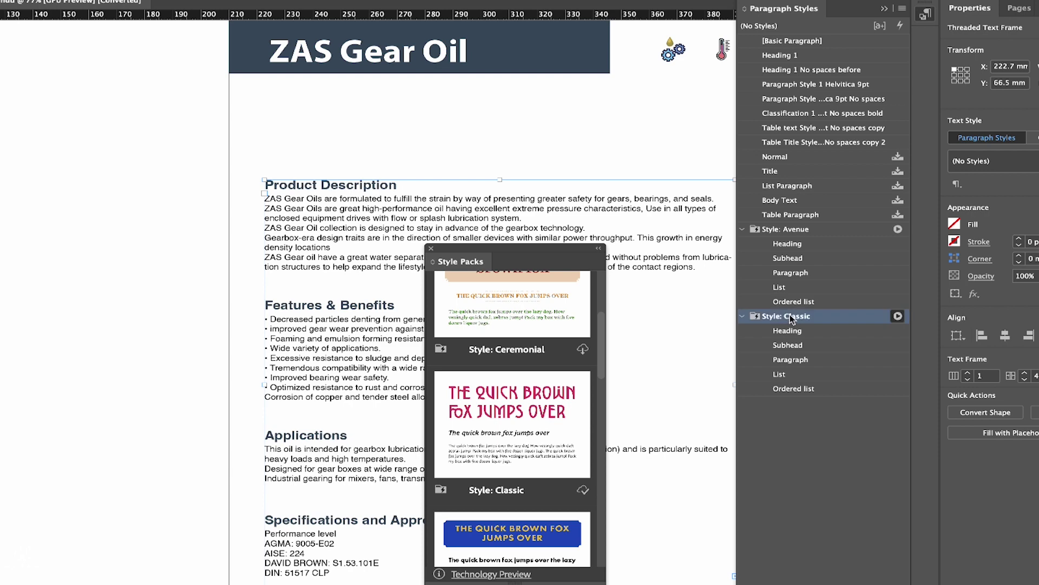
click(898, 316)
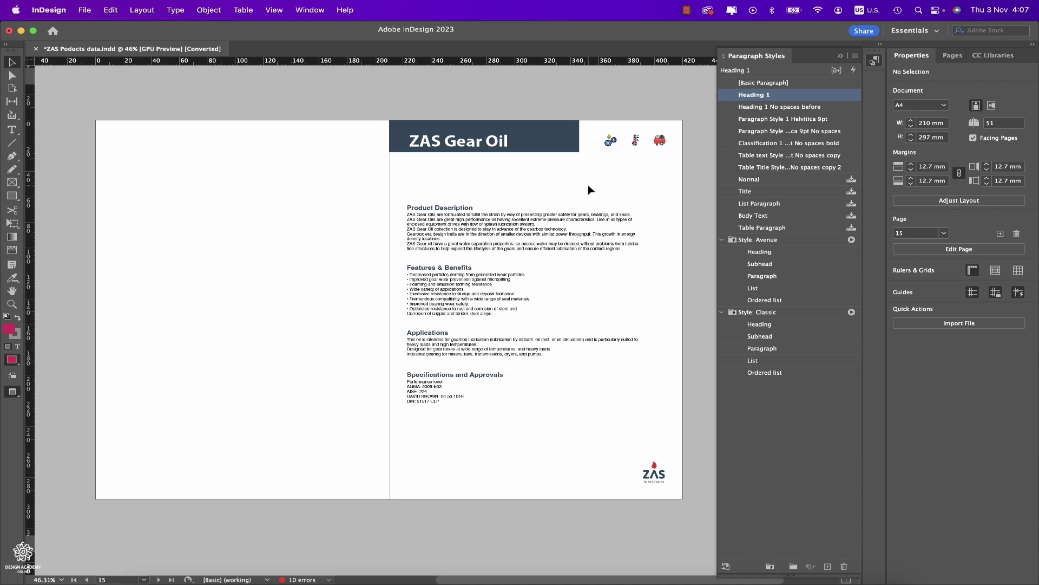
drag(588, 185, 417, 373)
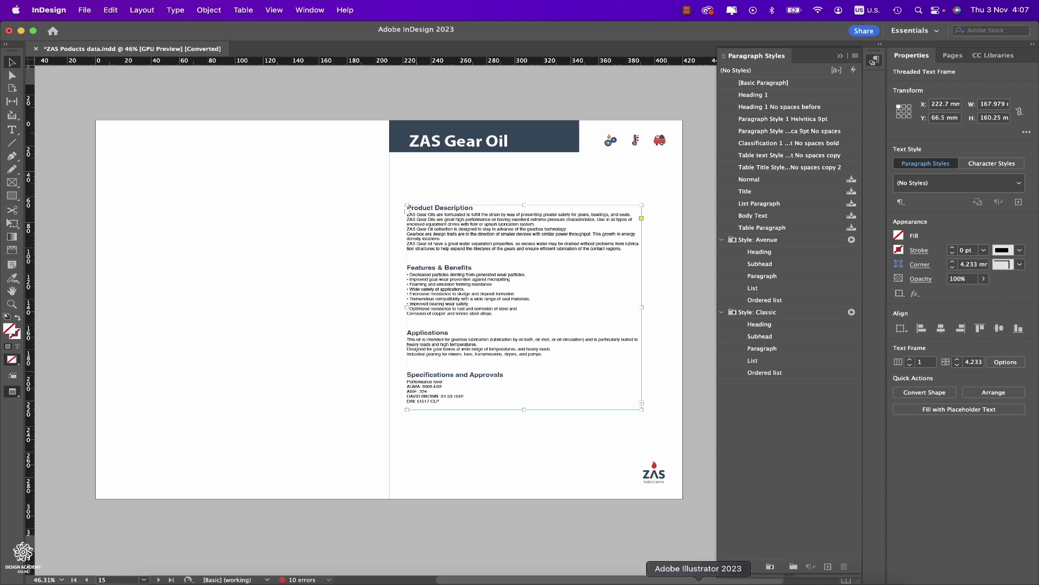
click(698, 577)
Step: Paste the datasheet text at the artboard's upper left and select the small four-ring logo
key(a)
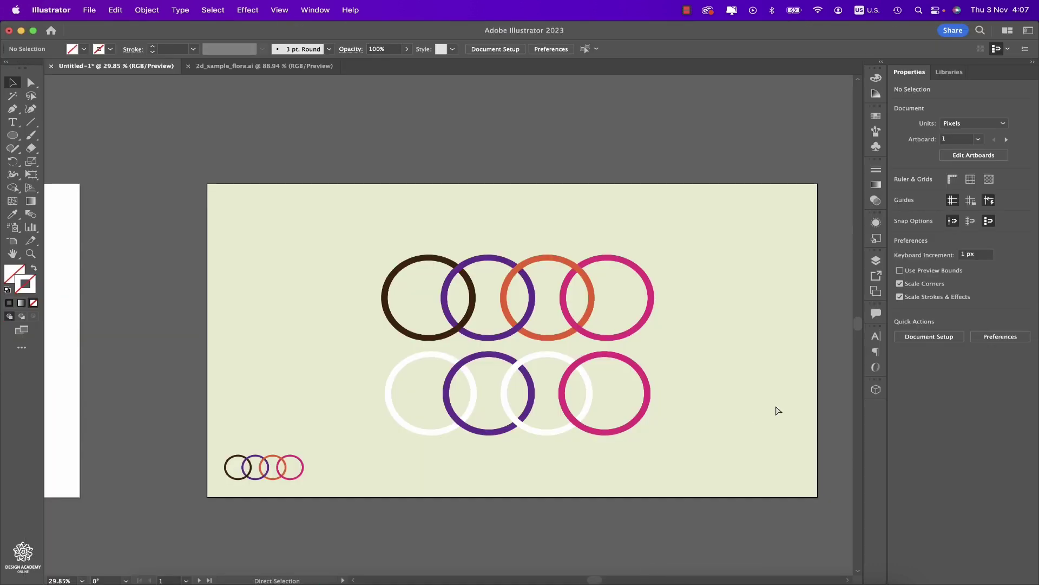
key(super+v)
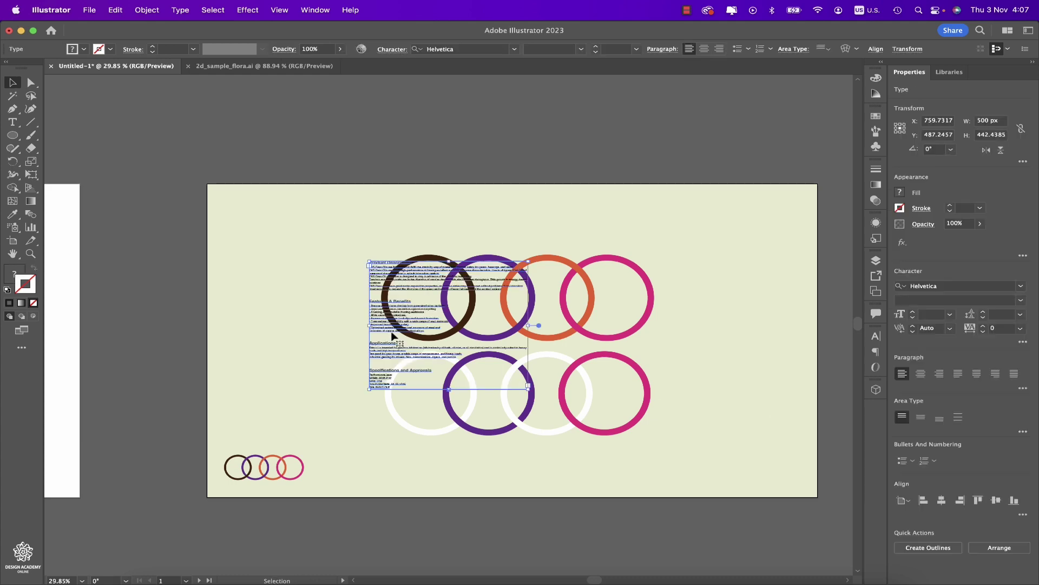
drag(386, 337, 242, 265)
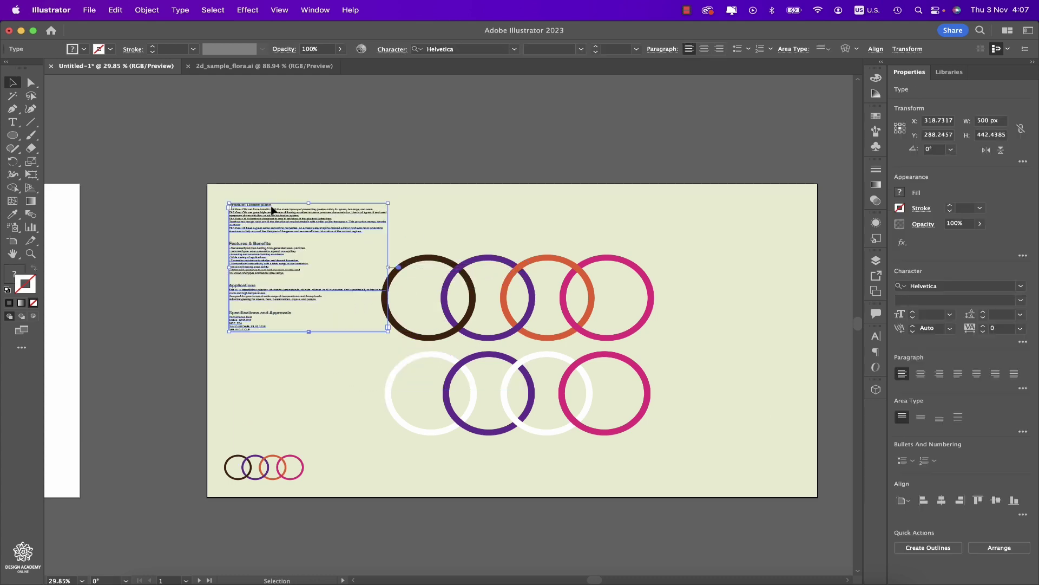
scroll(276, 205, up, 5)
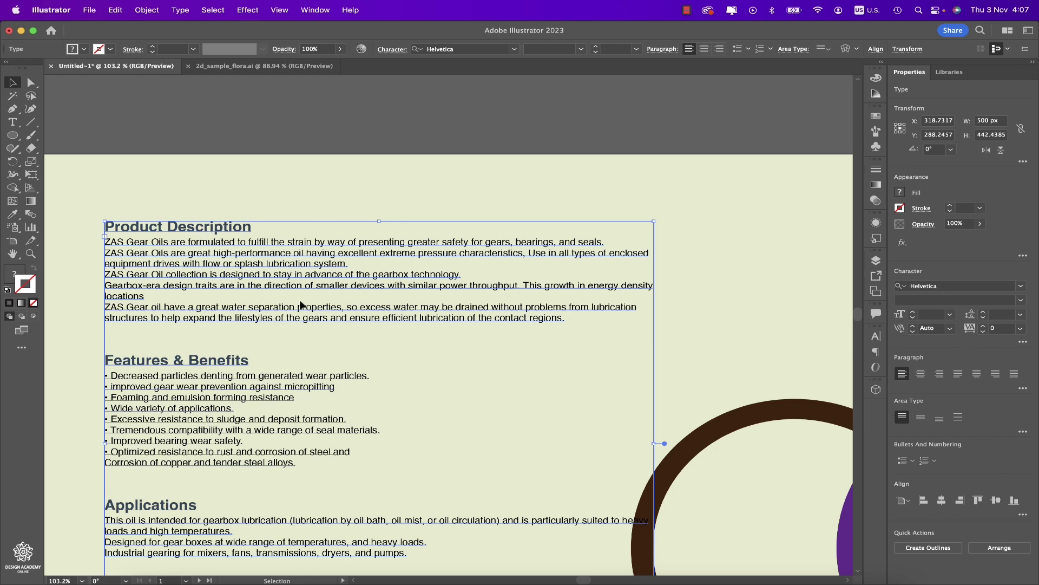
scroll(378, 197, down, 6)
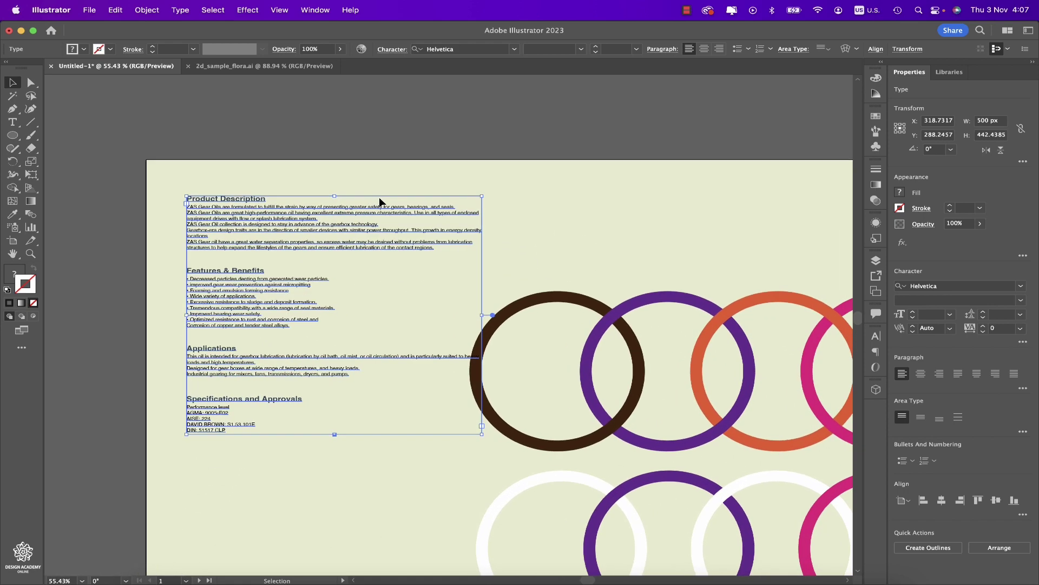
scroll(379, 199, down, 2)
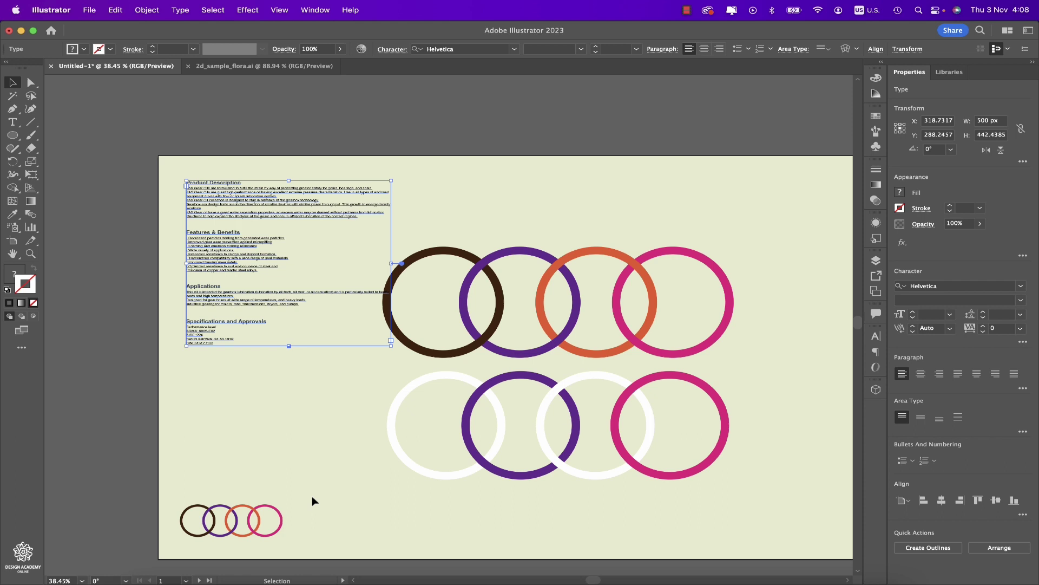
drag(313, 491, 168, 557)
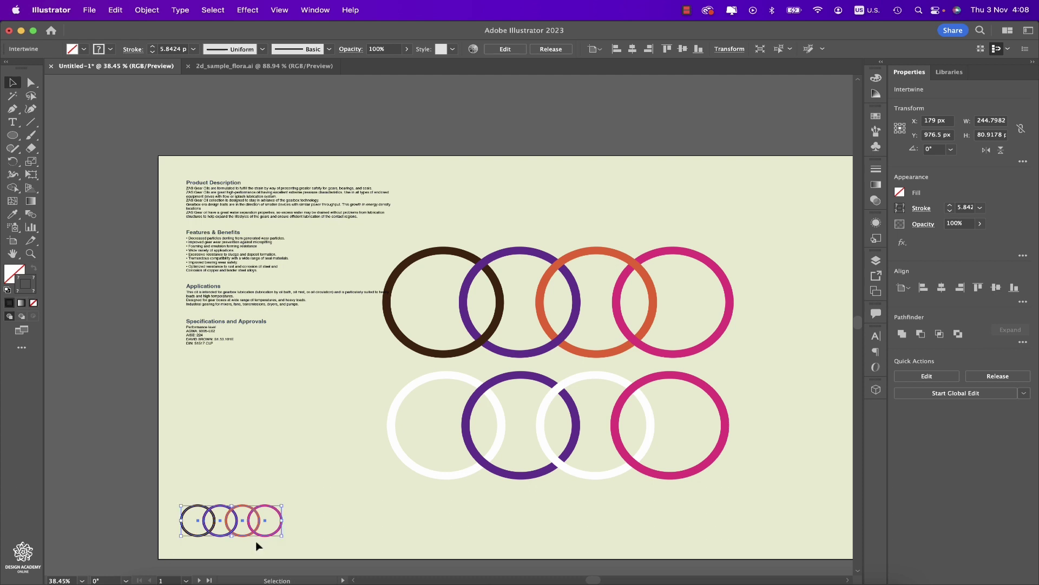
Step: Paste the ring logo at the left page's bottom left and shrink it to about 53 × 20 mm
click(720, 580)
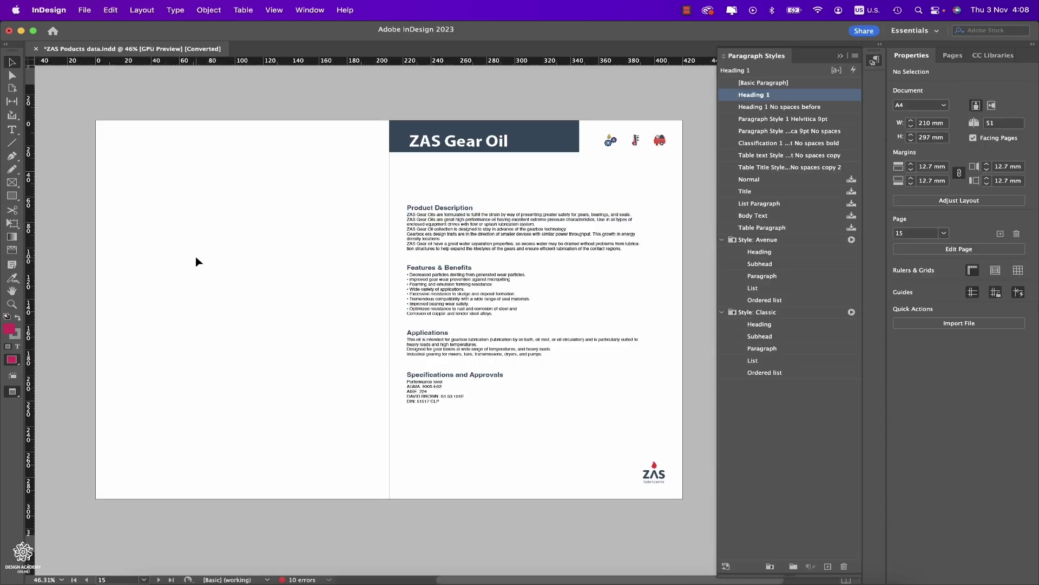
key(super+v)
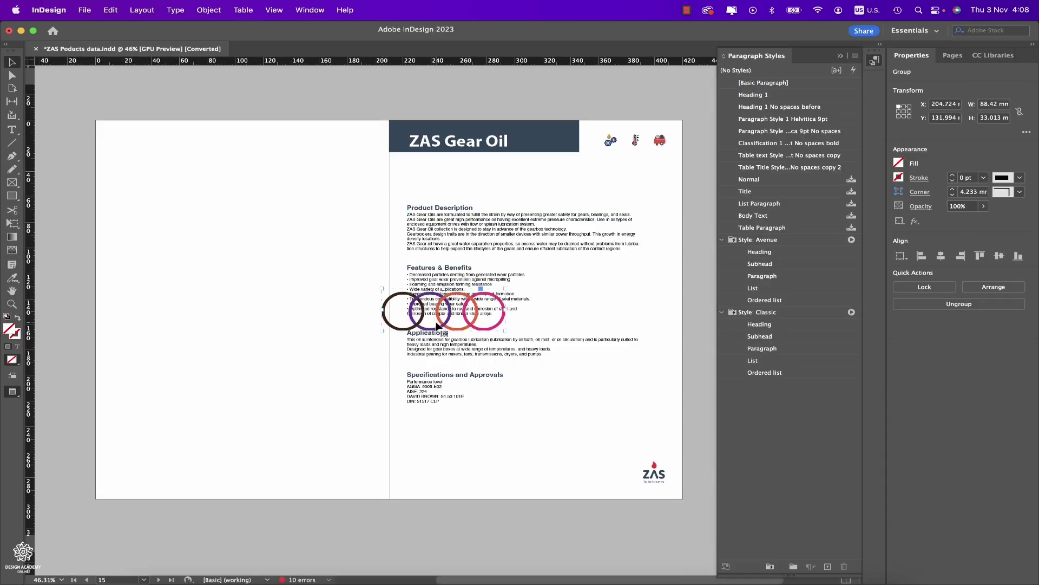
drag(421, 325, 149, 473)
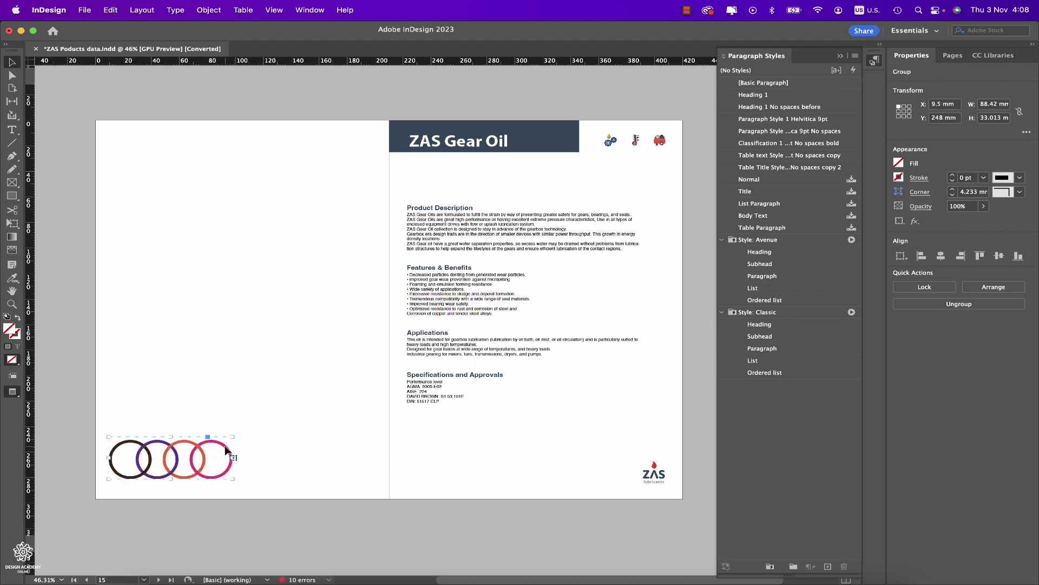
drag(233, 436, 182, 458)
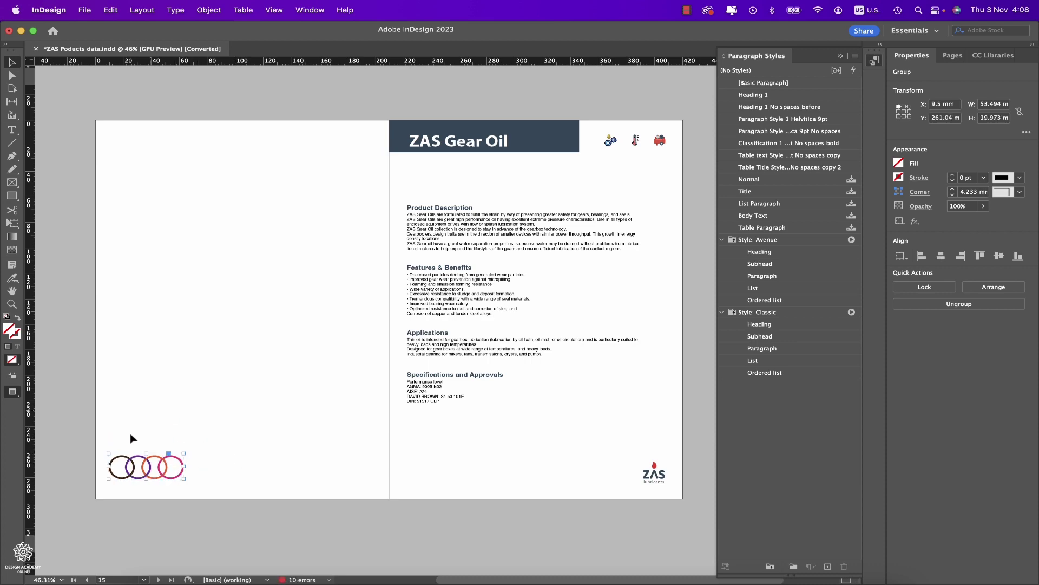
click(327, 421)
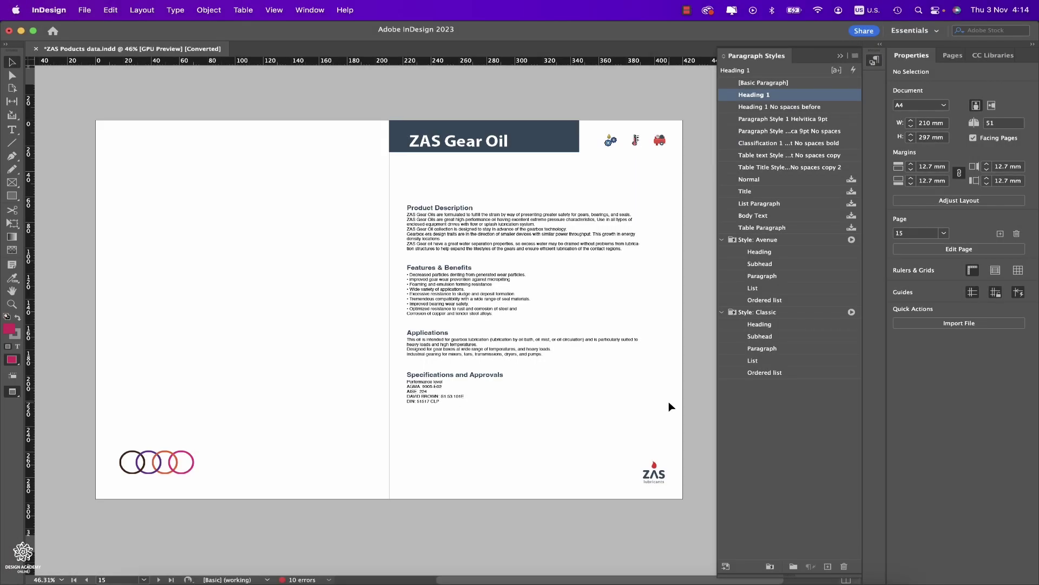
Step: Switch to the Pages thumbnails and duplicate spread 14–15, leaving the document at 51 pages
click(948, 56)
click(839, 56)
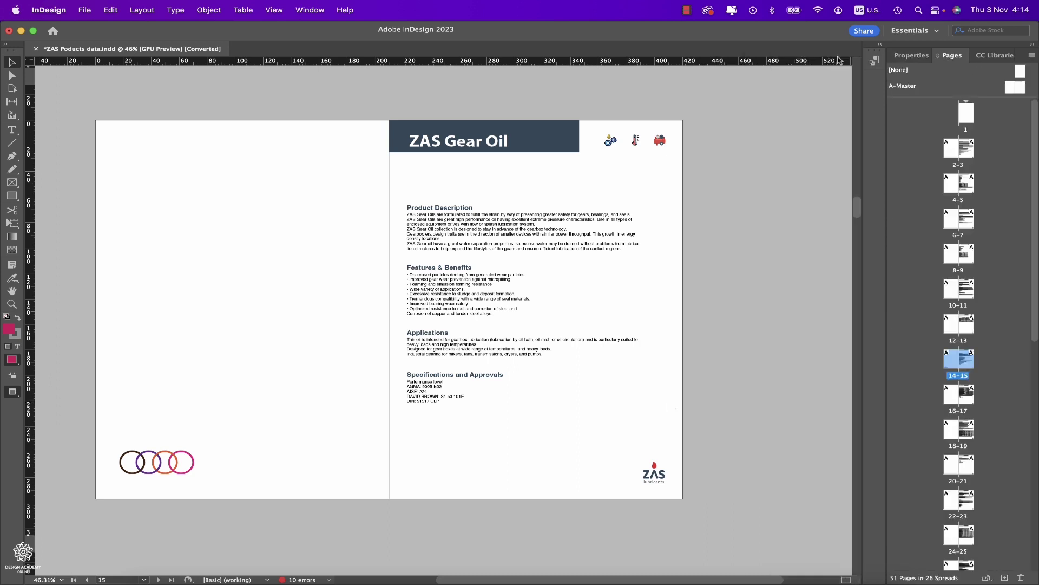
right_click(970, 367)
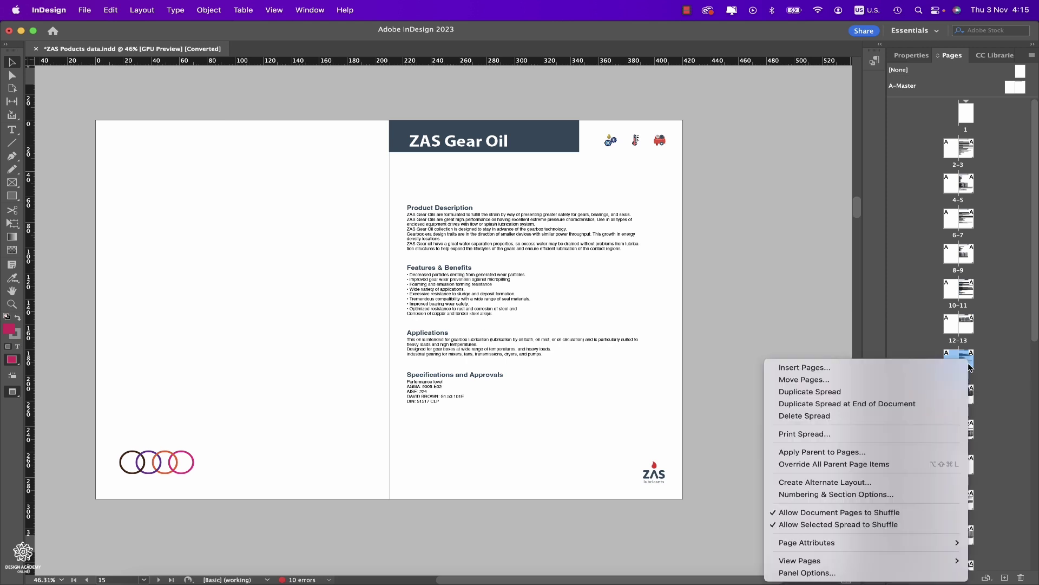
click(929, 399)
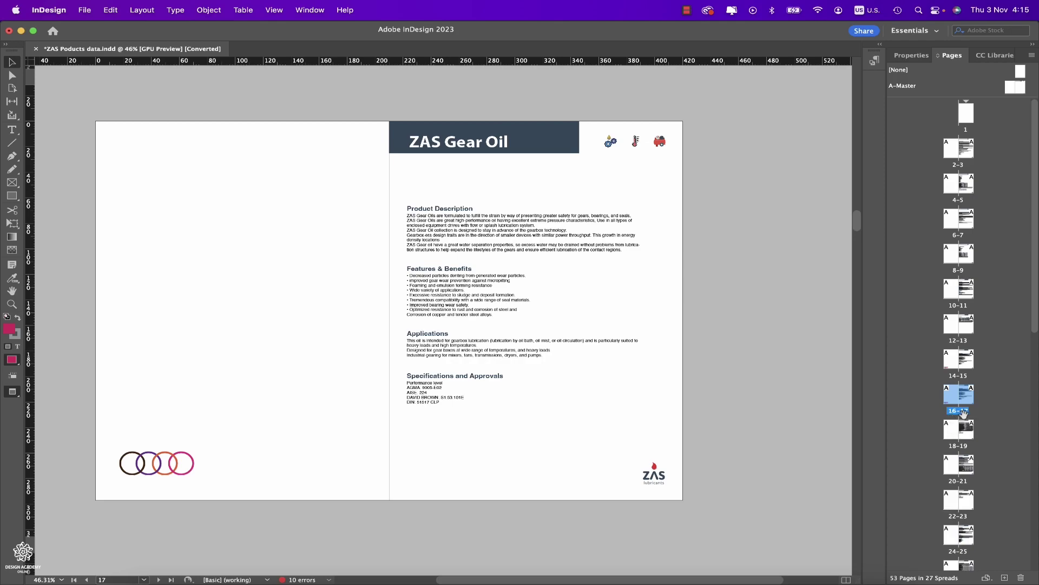
click(982, 356)
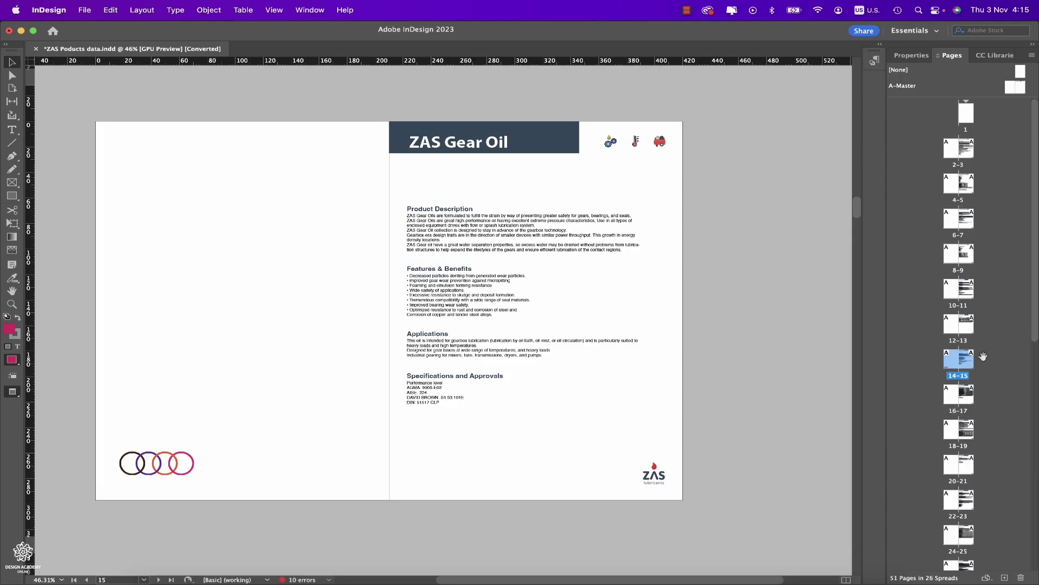
Step: Duplicate the ZAS Gear Oil spread 14-15 and move the copy to the document's end, making 53 pages
right_click(972, 359)
right_click(969, 360)
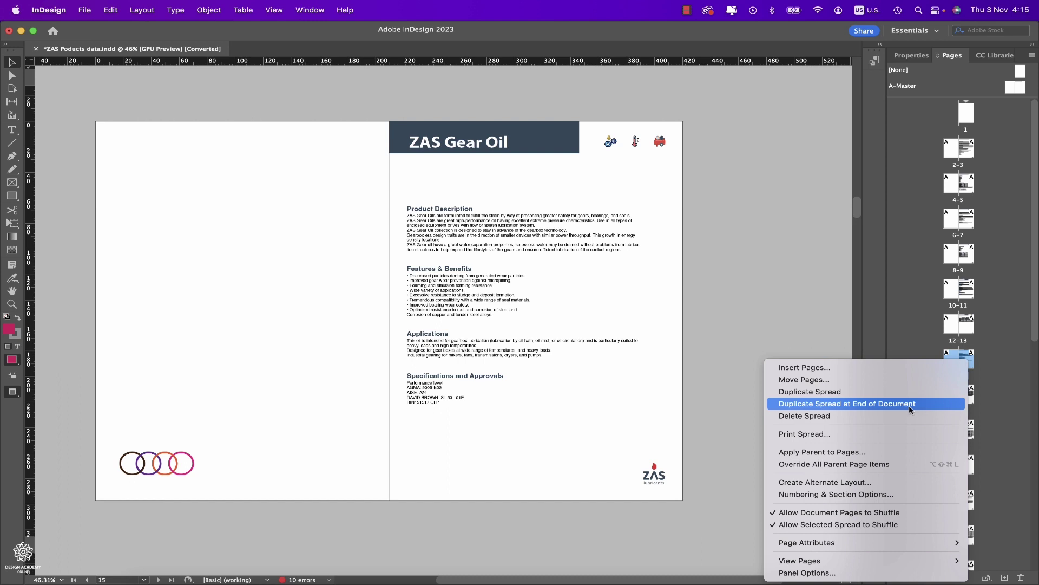
click(894, 392)
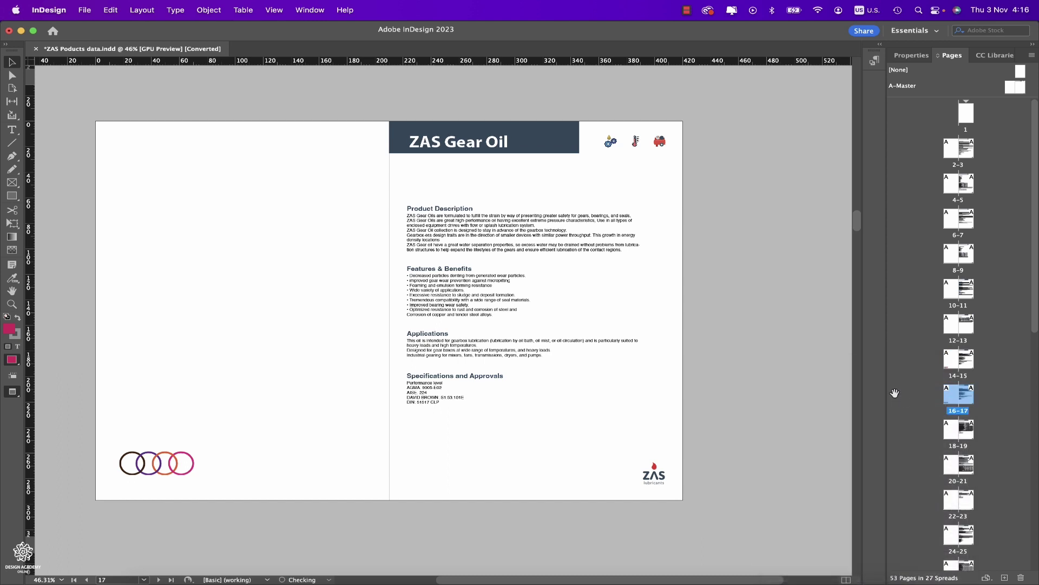
drag(951, 402, 982, 552)
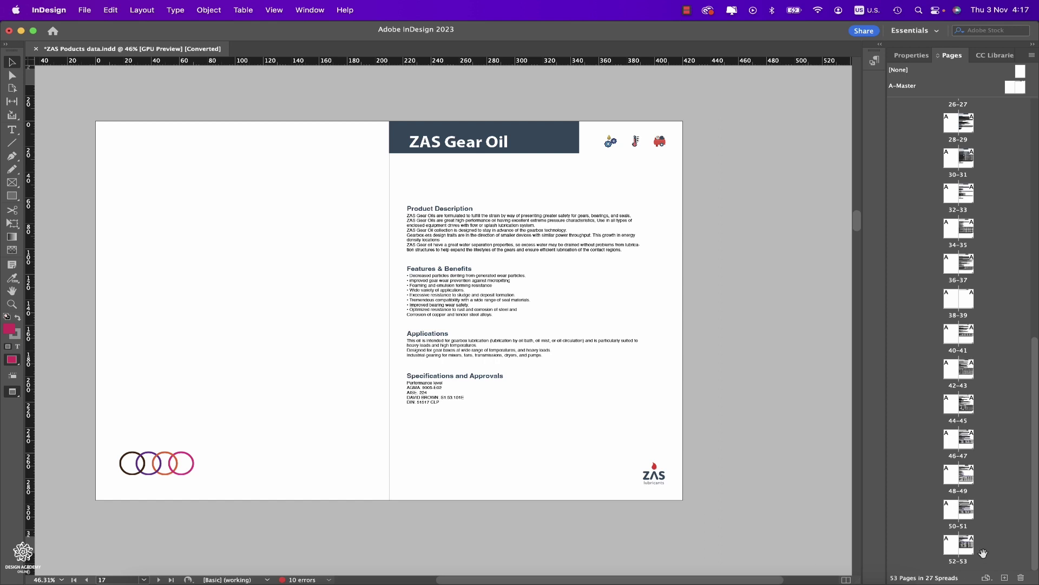